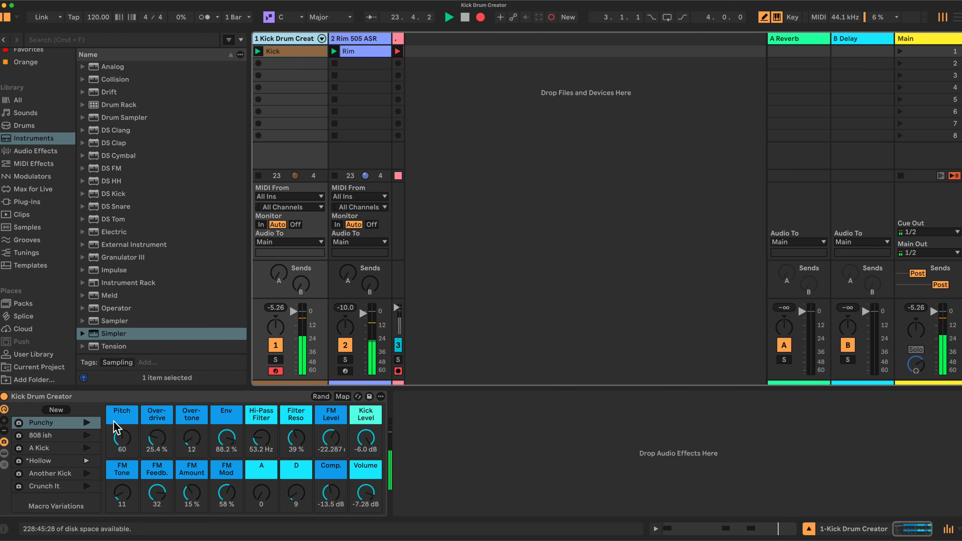
Step: Audition the 808 ish, Hollow and Another Kick macro variations of the Kick Drum Creator rack
left_click(62, 436)
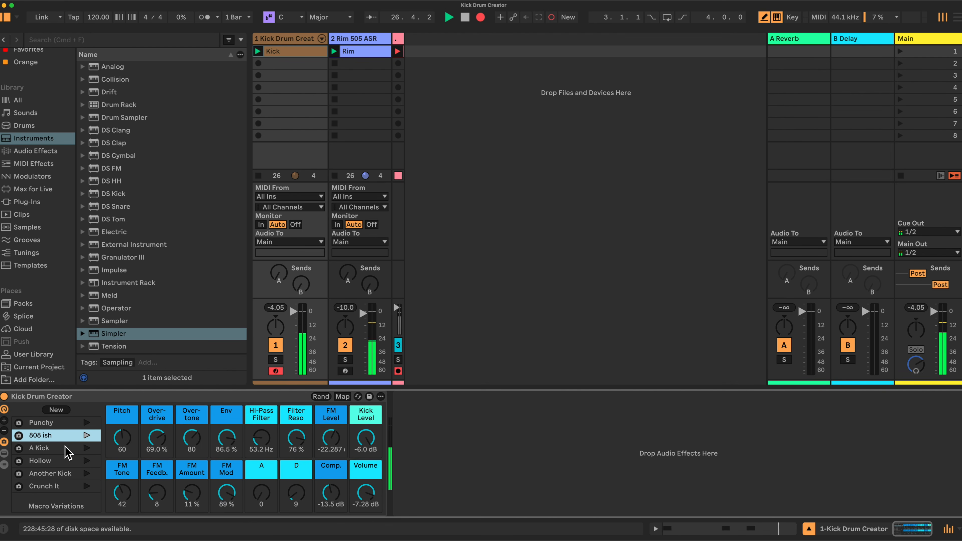
left_click(64, 462)
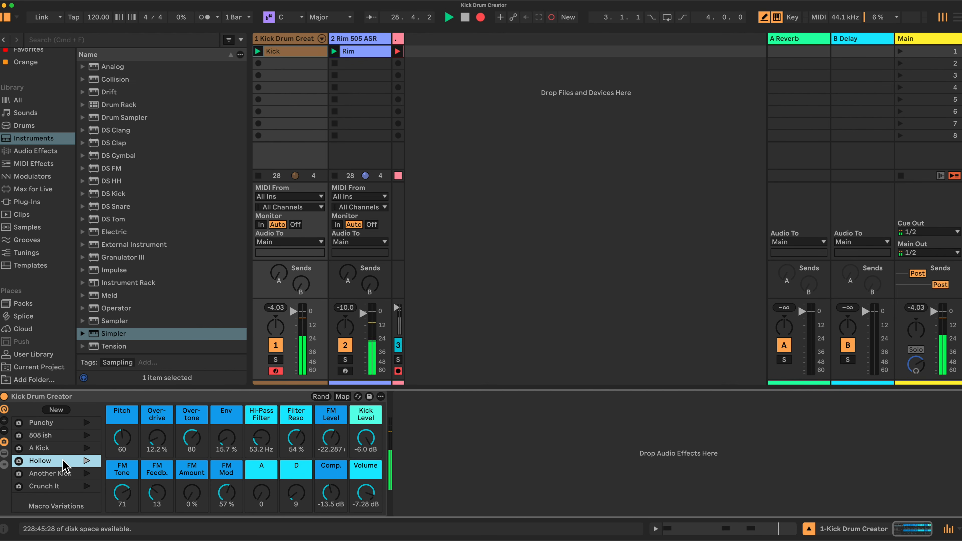
left_click(65, 476)
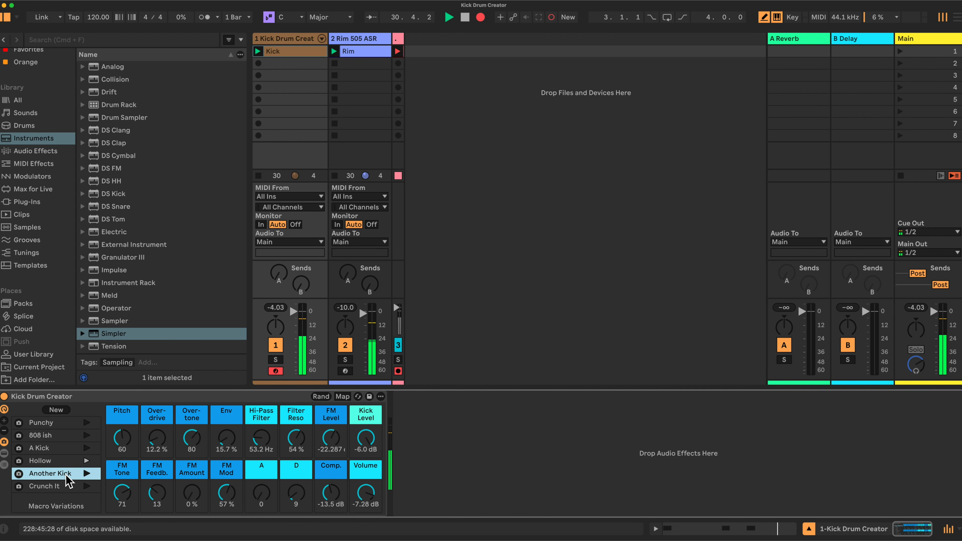
Step: Randomize the Kick Drum Creator rack's macros repeatedly to generate different kick sounds
left_click(321, 397)
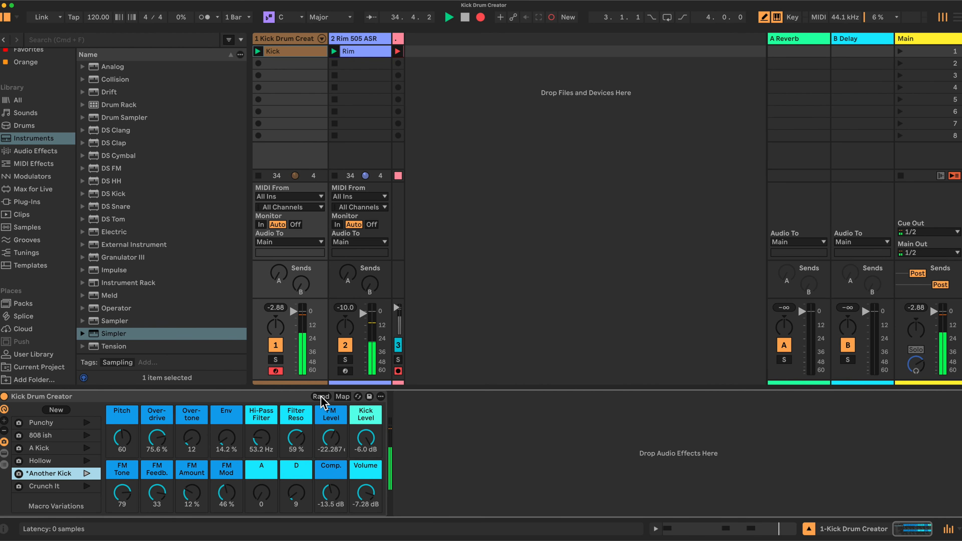
left_click(321, 396)
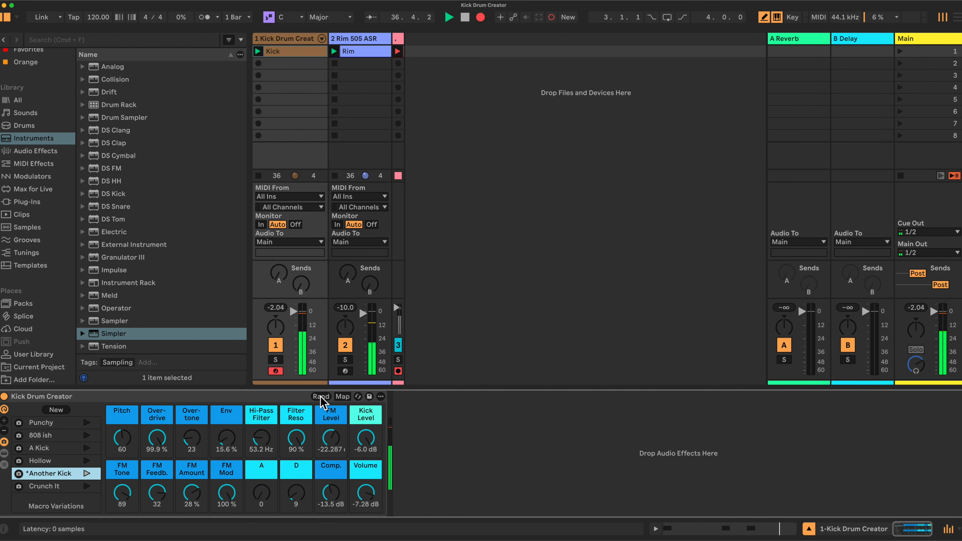
left_click(321, 396)
left_click(321, 396)
left_click(321, 396)
left_click(321, 396)
left_click(320, 396)
left_click(320, 396)
left_click(321, 396)
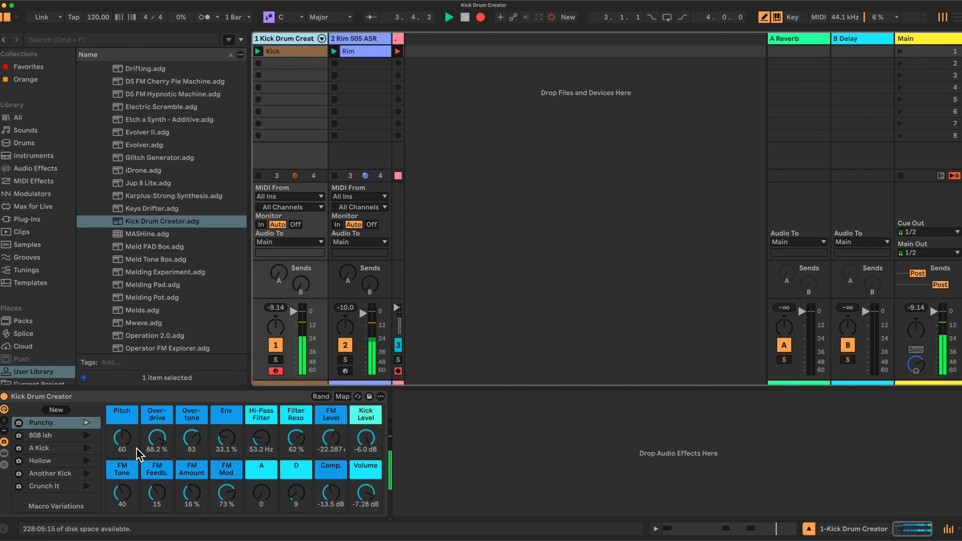
Step: Reveal the rack's chains and devices, and examine the DS Kick and DS FM chains
left_click(4, 453)
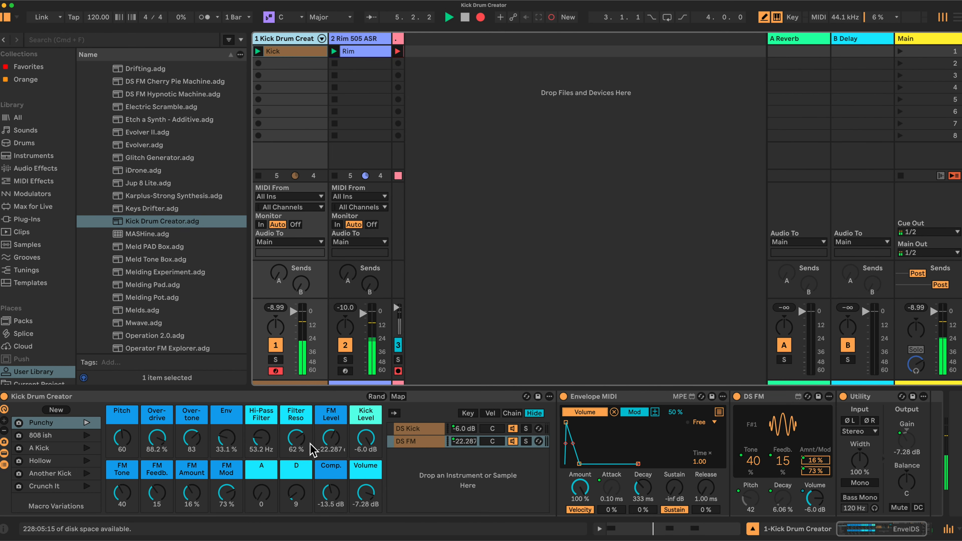
left_click(417, 428)
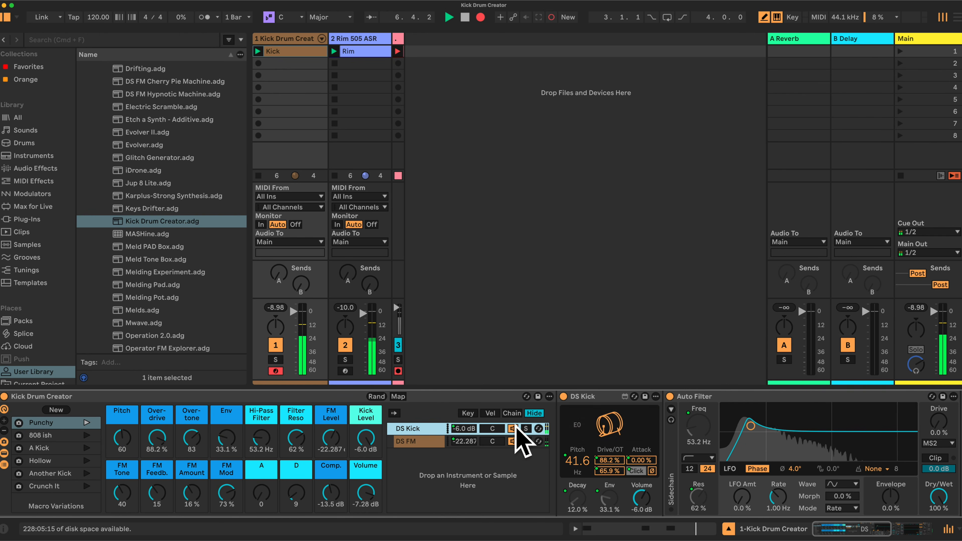
scroll(425, 429, "right", 1)
scroll(427, 434, "left", 1)
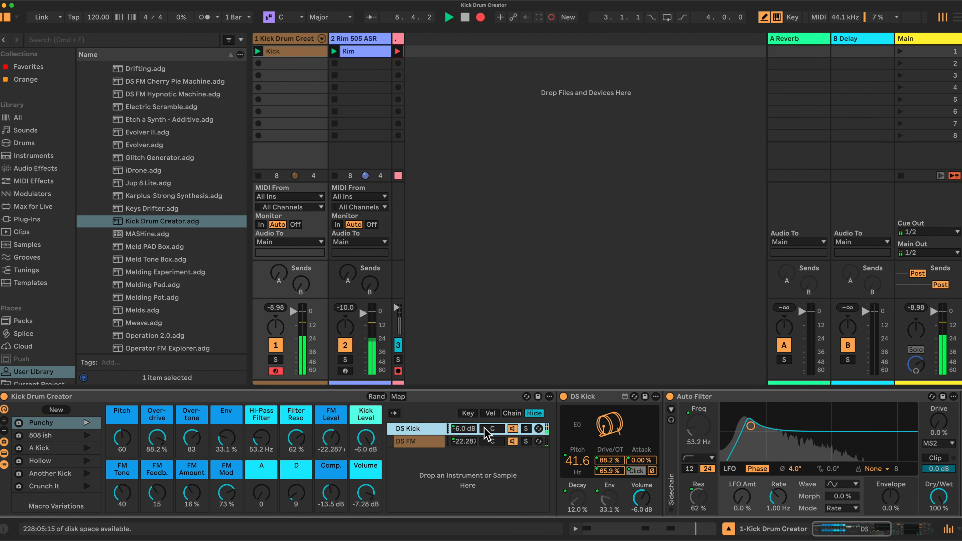
left_click(417, 441)
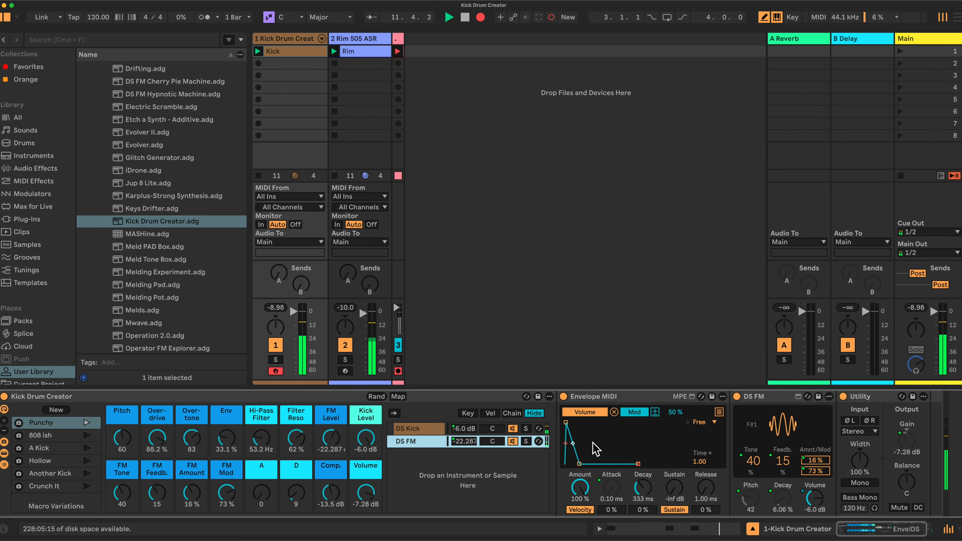
left_click(417, 428)
scroll(530, 432, "right", 3)
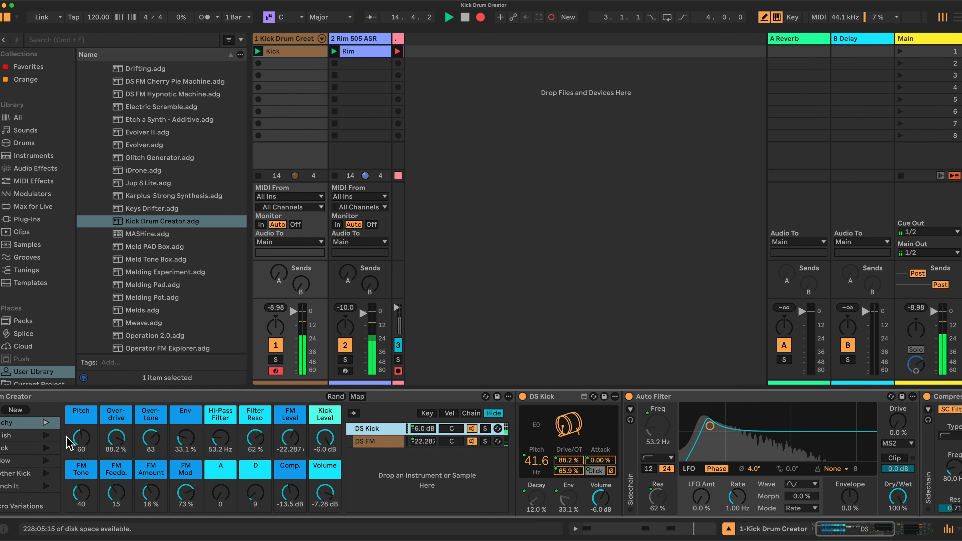
scroll(70, 443, "left", 3)
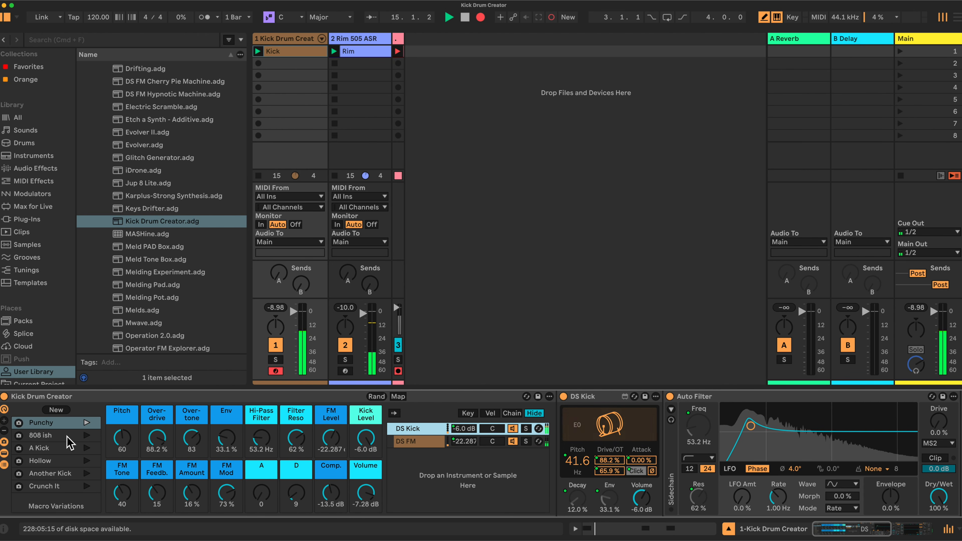
left_click(5, 454)
left_click(5, 453)
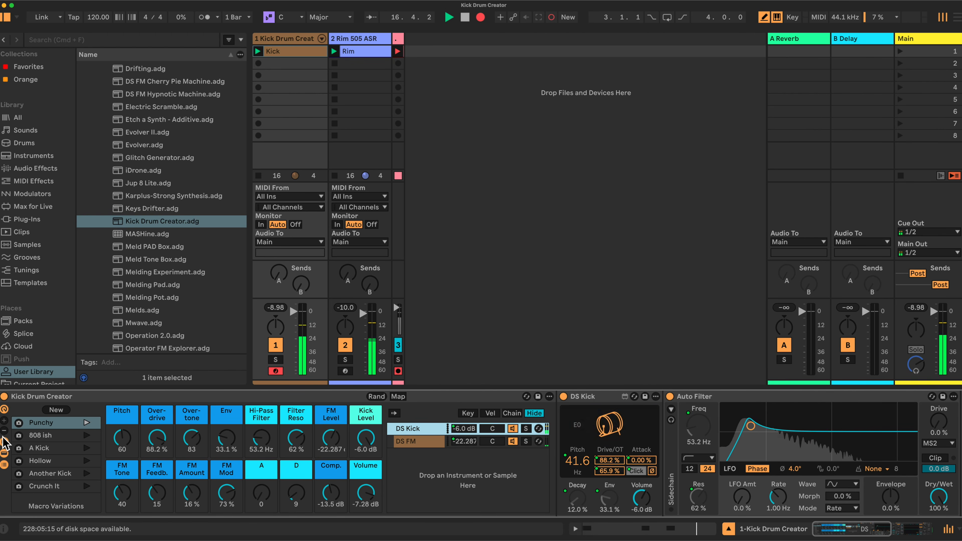
Step: Set the rack's Pitch macro to 7, Overdrive to 52.8 %, Overtone to 74 and Env to 49.7 %
scroll(5, 451, "right", 5)
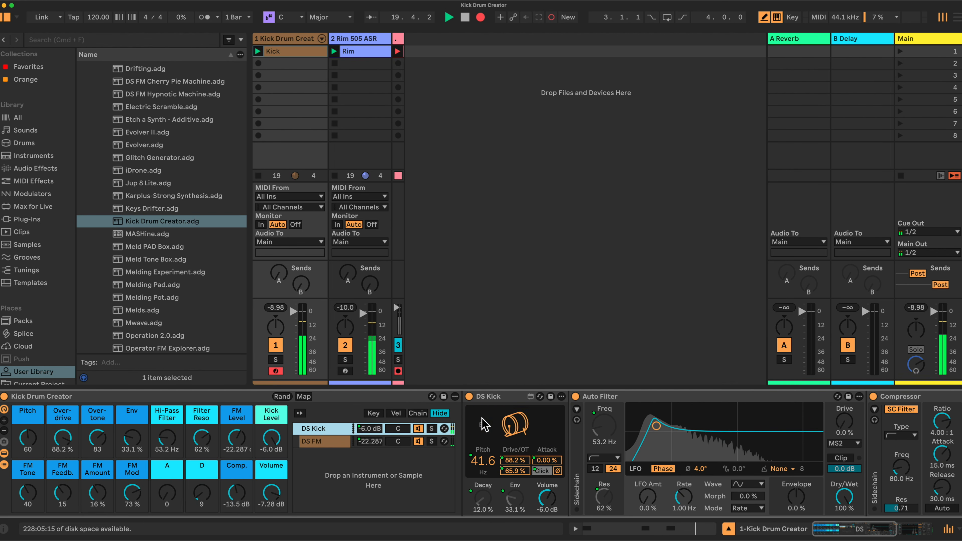
left_click(27, 438)
left_click_drag(27, 437, 49, 472)
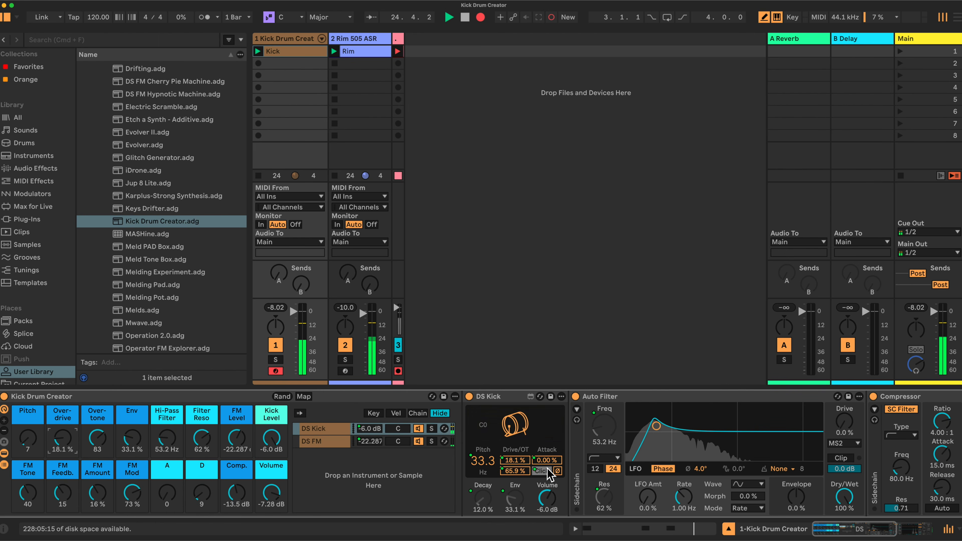
left_click_drag(62, 439, 98, 409)
left_click_drag(136, 436, 136, 390)
left_click_drag(137, 435, 74, 447)
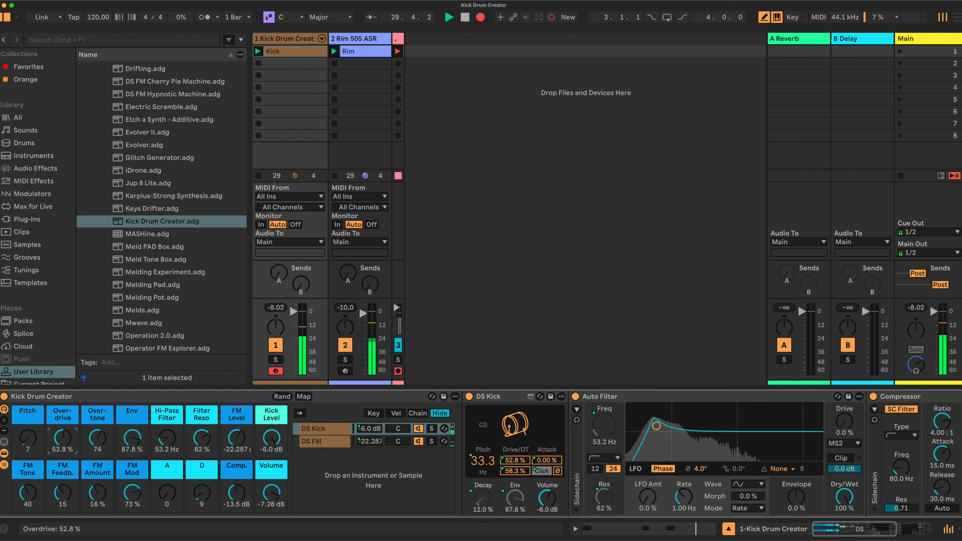
left_click_drag(132, 438, 131, 445)
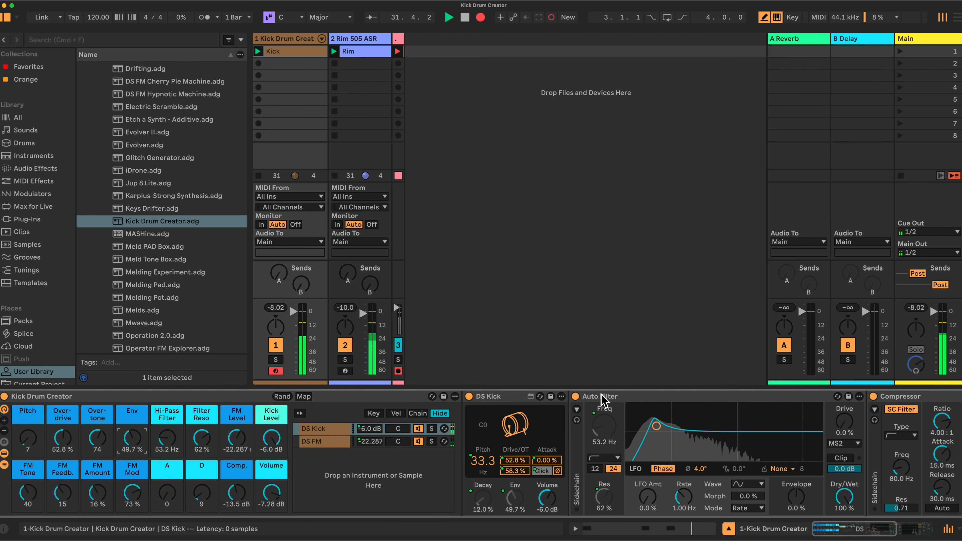
Step: Adjust the Auto Filter through the macros, with Hi-Pass Filter at 95.1 Hz and Filter Reso at 62 %
left_click(688, 401)
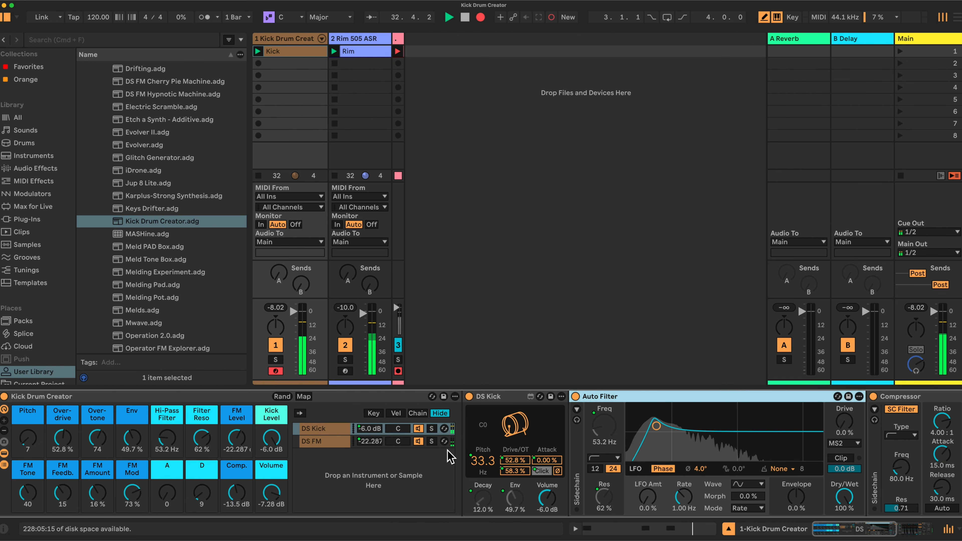
left_click_drag(166, 440, 200, 439)
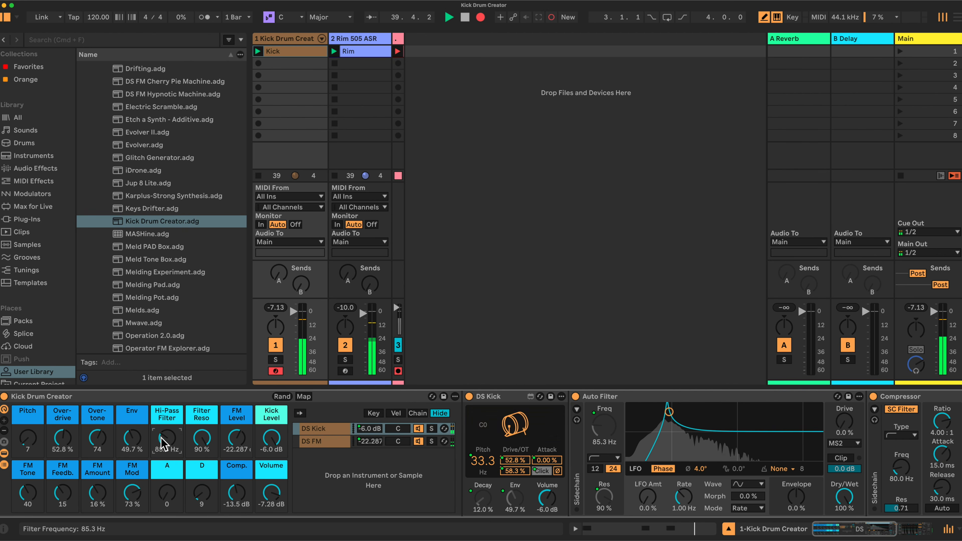
left_click_drag(197, 438, 169, 434)
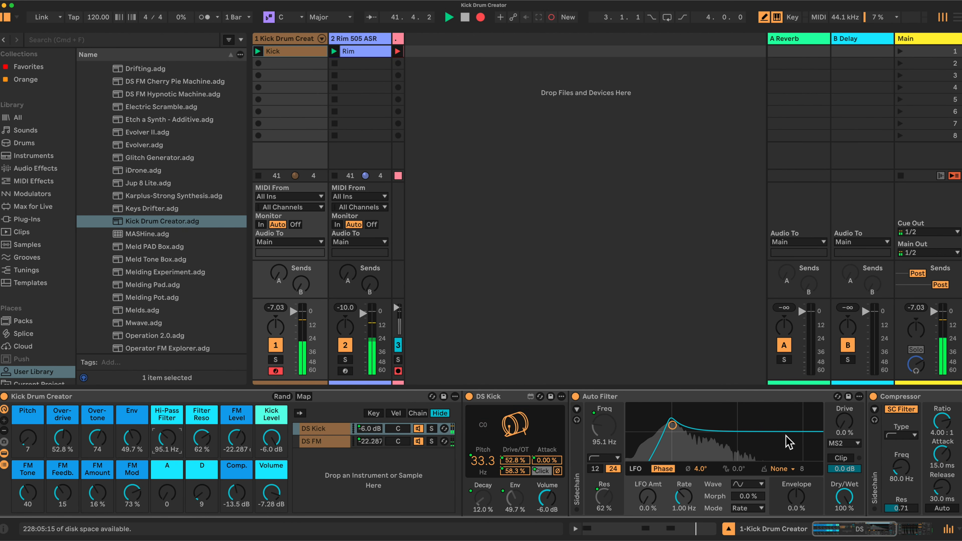
Step: Collapse the Auto Filter device in the DS Kick chain
scroll(788, 442, "right", 10)
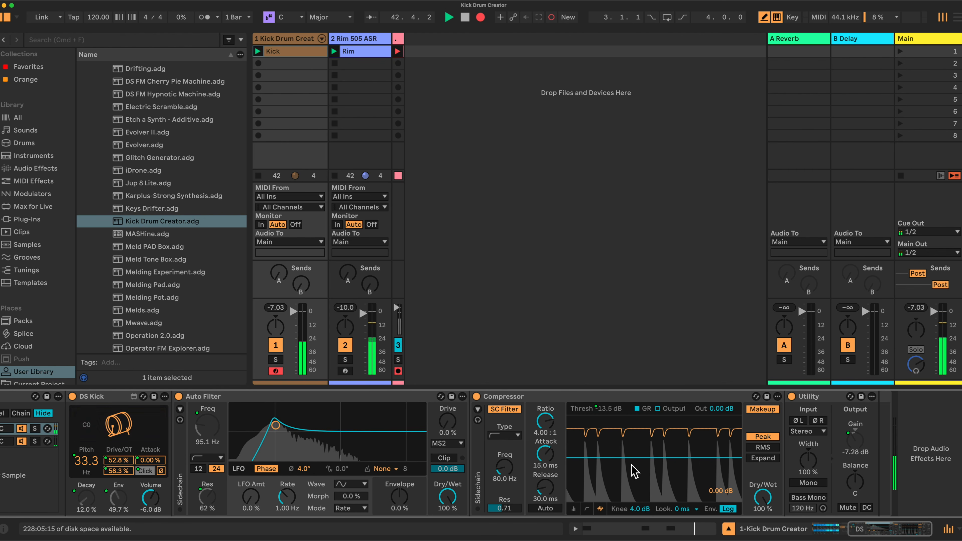
left_click(242, 402)
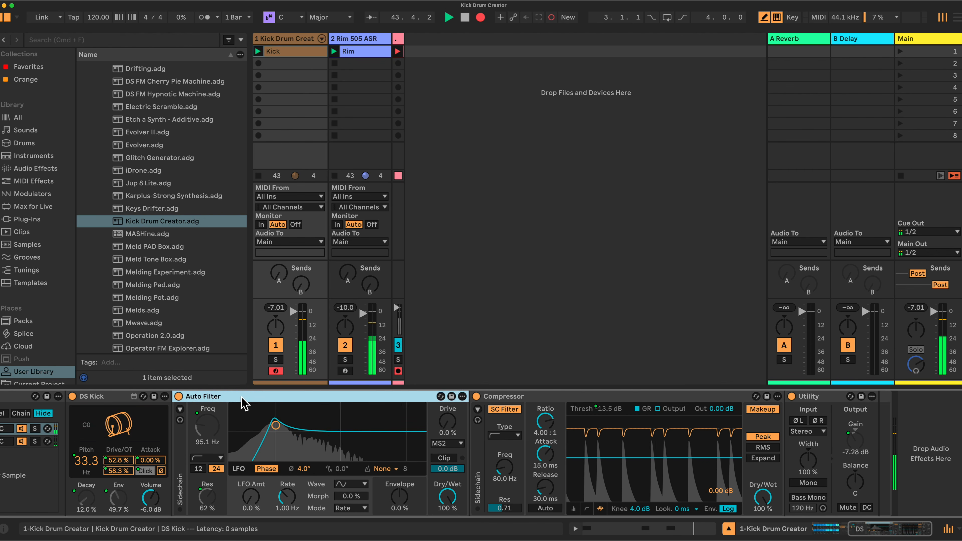
double_click(243, 402)
scroll(244, 397, "left", 10)
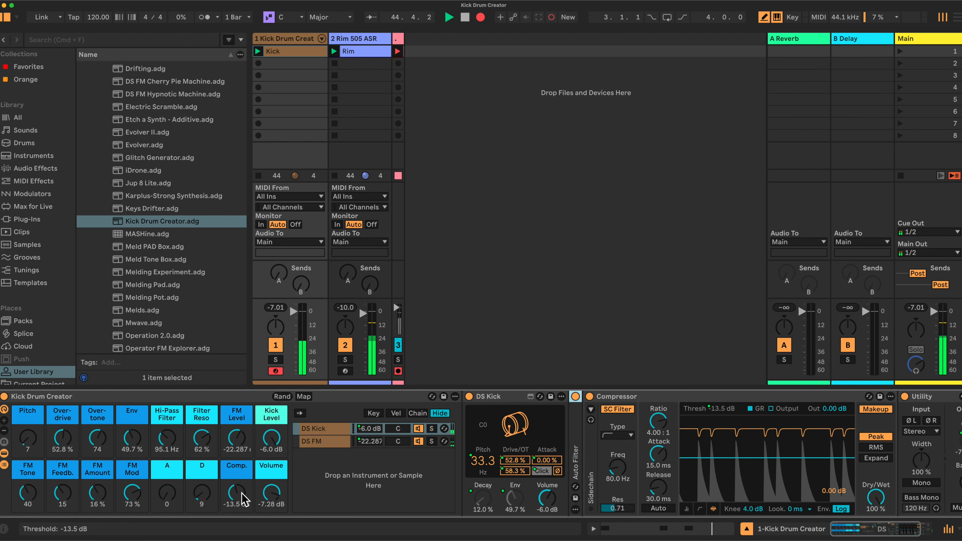
Step: Set the Comp. macro to -10.6 dB and the Volume macro to -10.3 dB
left_click_drag(237, 492, 236, 504)
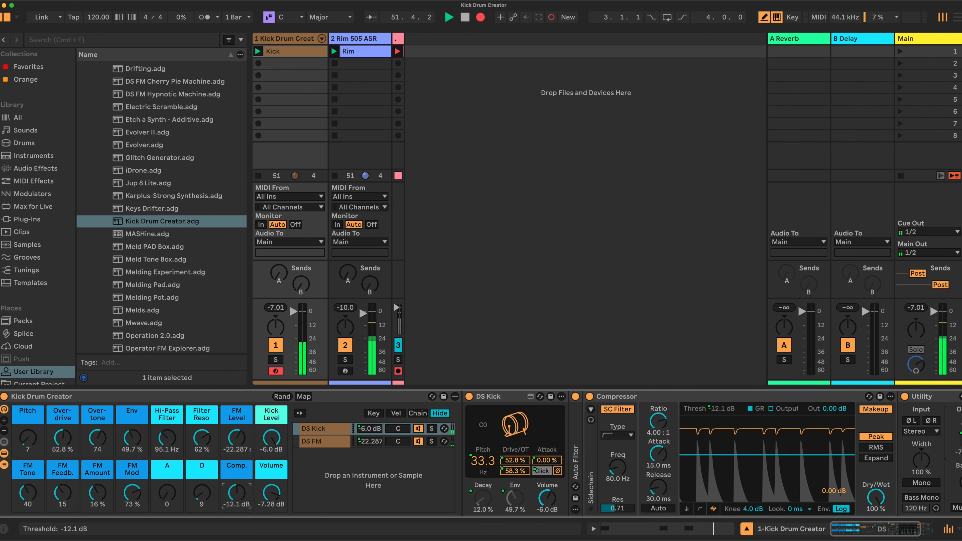
scroll(378, 479, "right", 3)
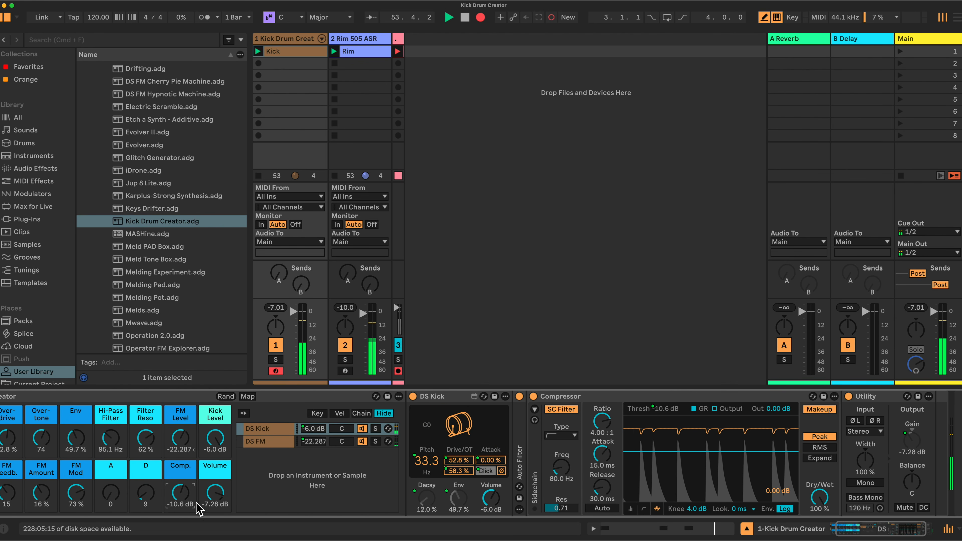
left_click_drag(218, 501, 217, 521)
scroll(333, 481, "left", 3)
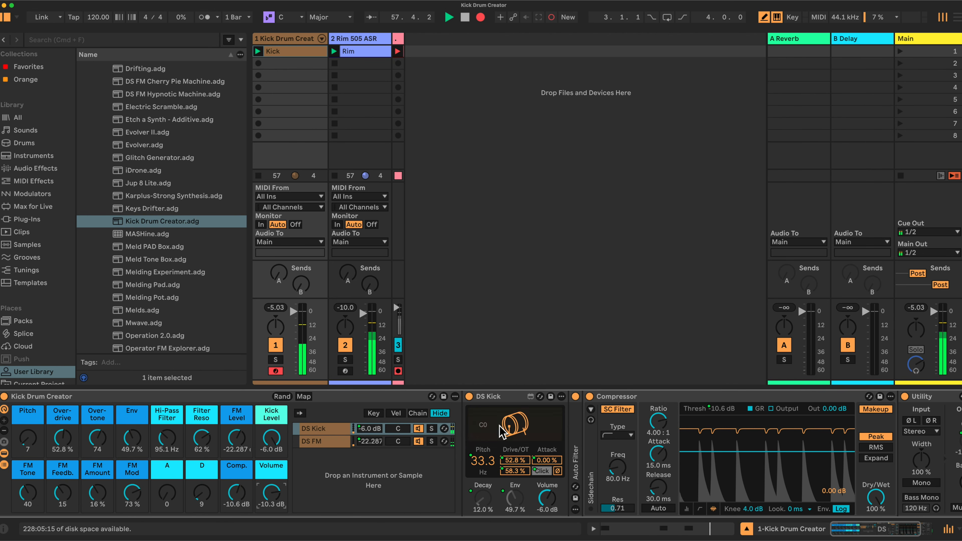
Step: Show the DS FM chain's devices, lower Kick Level to -inf dB and set FM Level to -12.0 dB
left_click(328, 440)
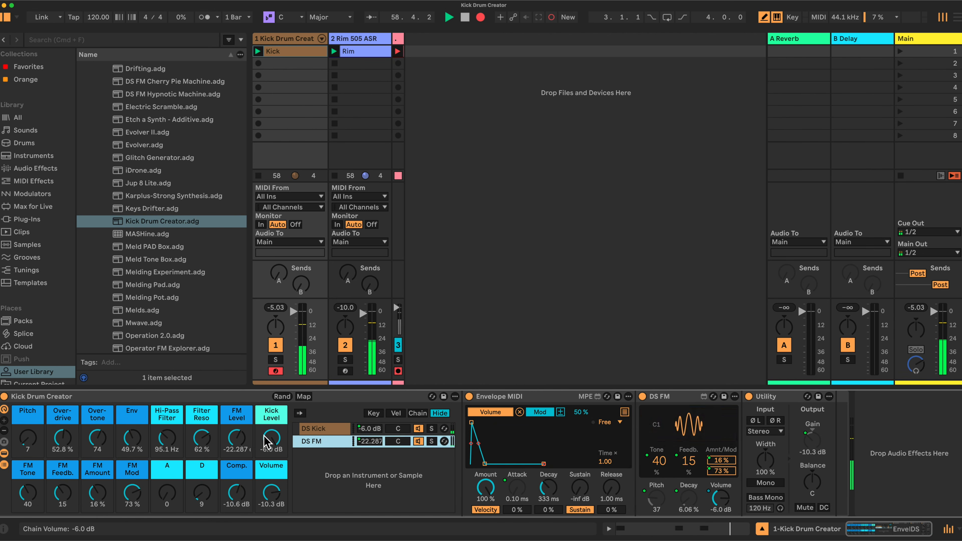
left_click_drag(267, 438, 268, 507)
left_click_drag(236, 438, 236, 421)
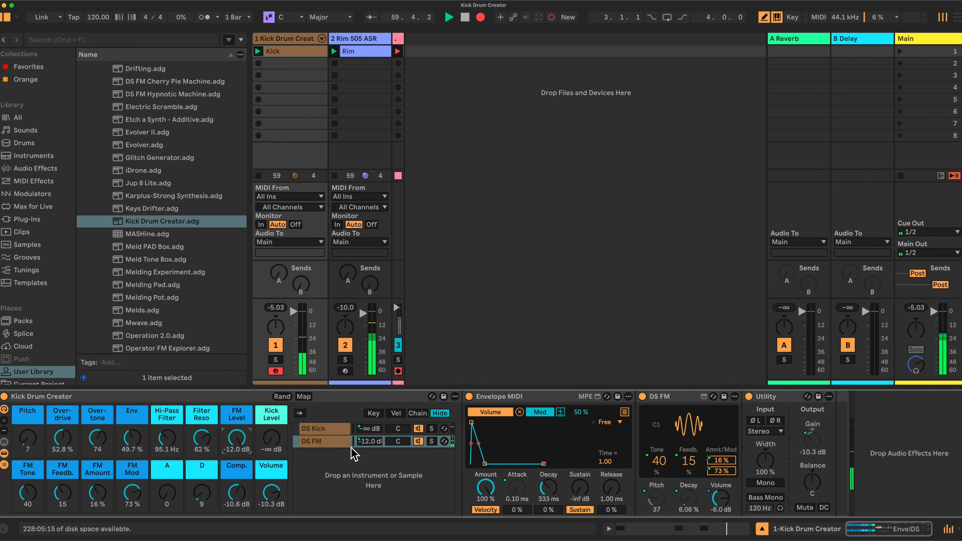
Step: Set the FM Amount macro to 40 %, FM Feedb. to 26 and FM Tone to 57
left_click_drag(97, 492, 97, 478)
left_click(63, 493)
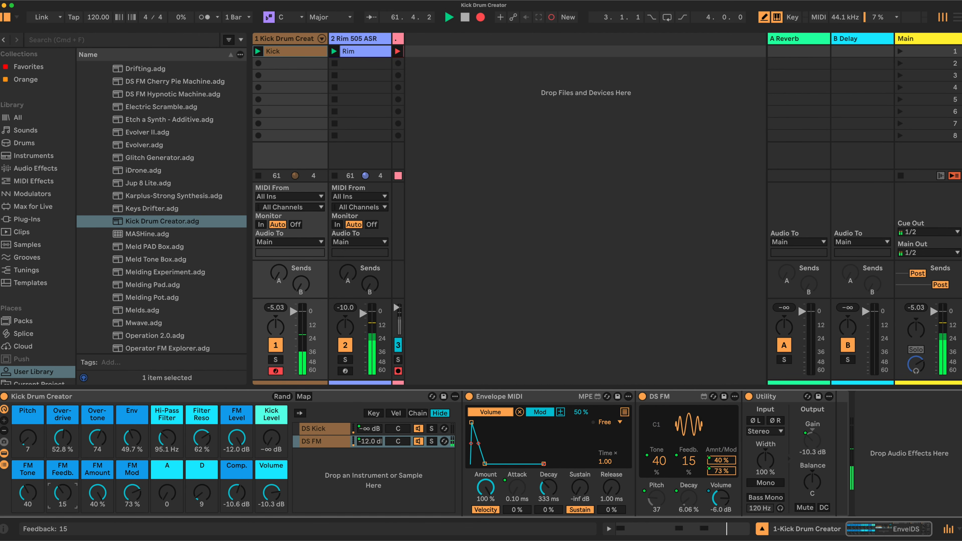
left_click_drag(25, 495, 25, 485)
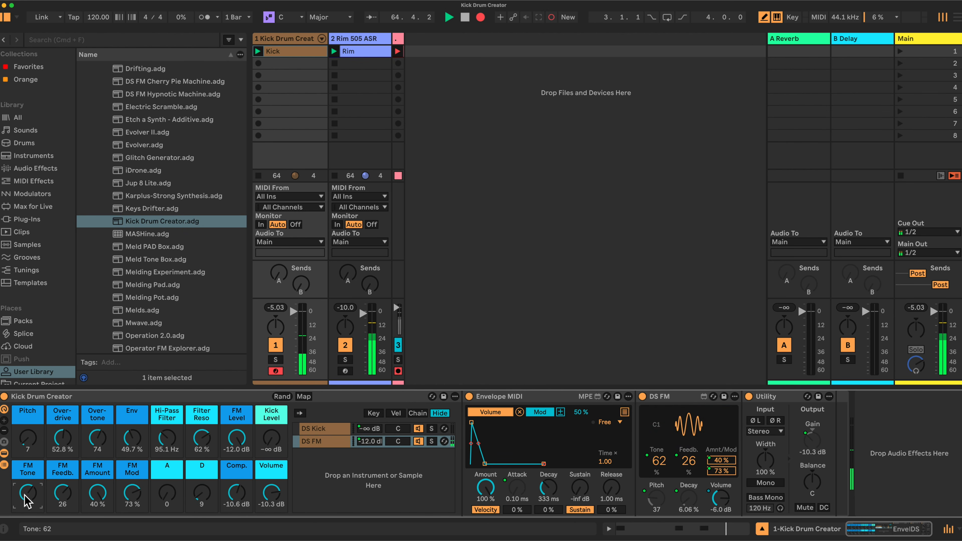
left_click_drag(25, 495, 26, 499)
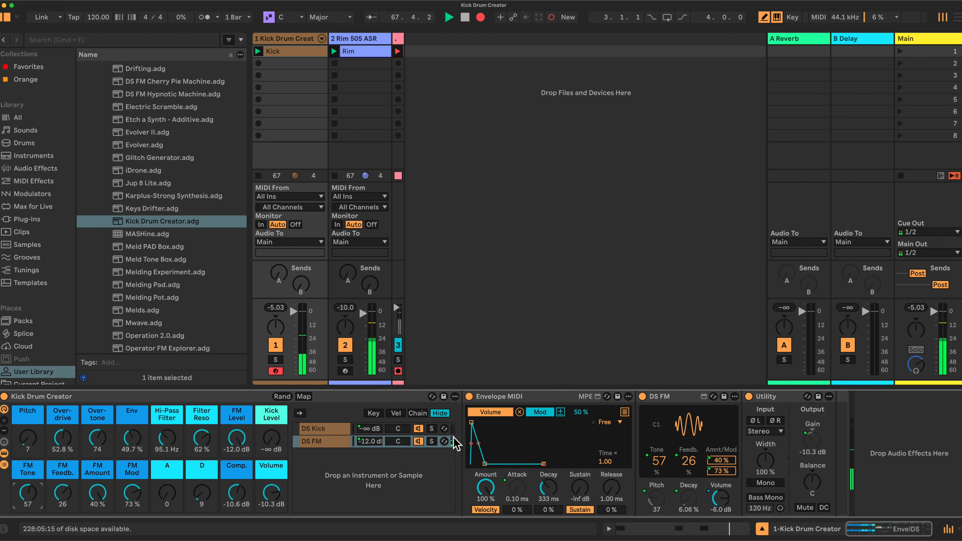
Step: Shape the FM layer by setting the A macro to 127, FM Mod to 100 % and D to 85
left_click(530, 395)
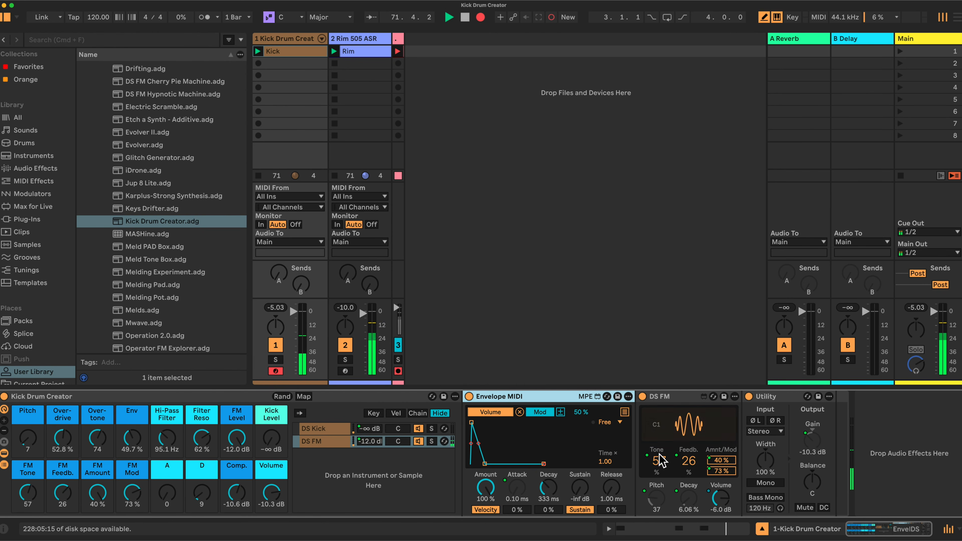
left_click_drag(166, 492, 166, 439)
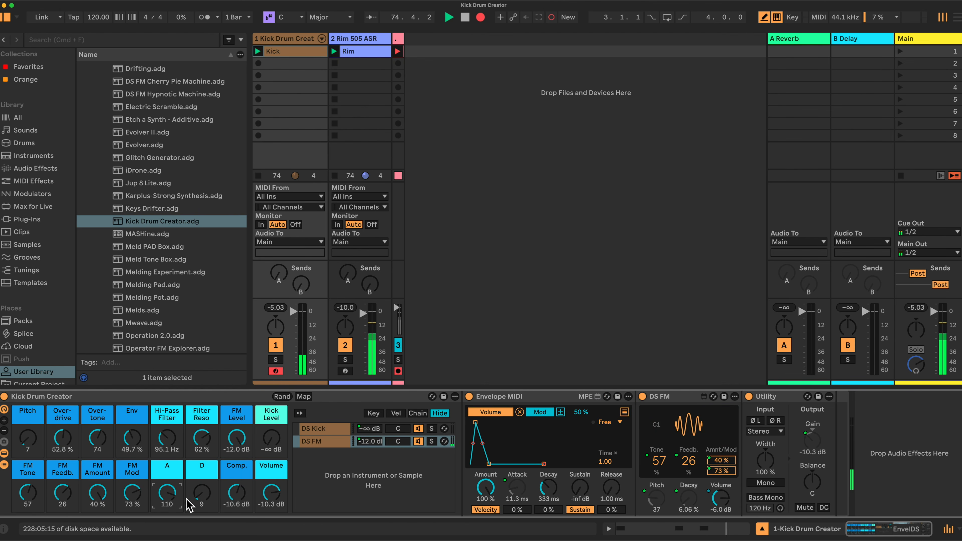
left_click_drag(166, 492, 137, 475)
left_click(98, 492)
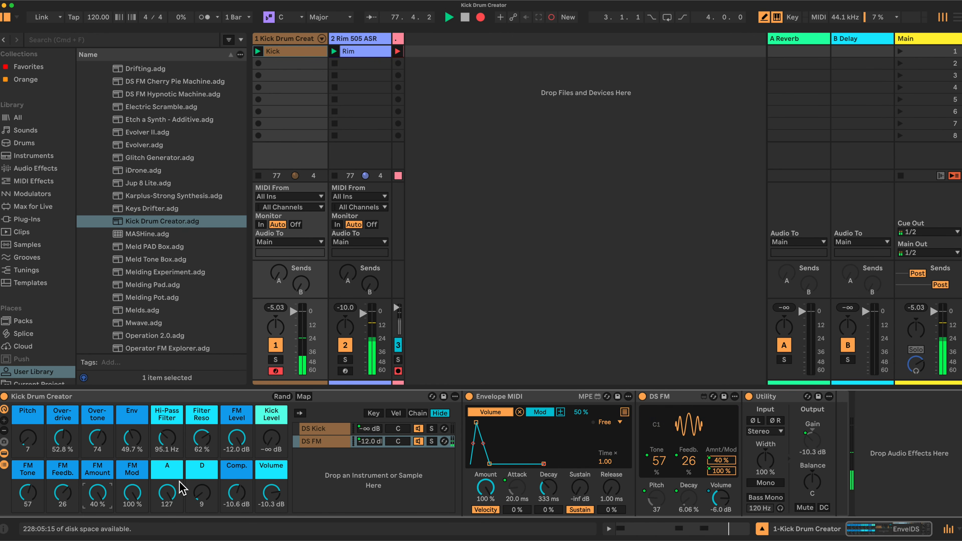
left_click_drag(201, 492, 201, 475)
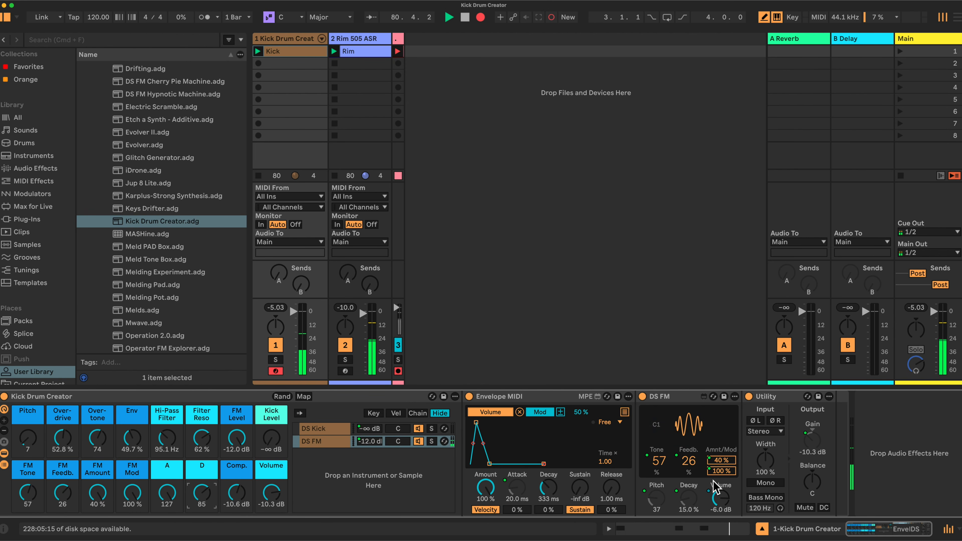
Step: Set the D macro to 114 and raise Kick Level to -7.321 dB
left_click_drag(197, 494, 197, 473)
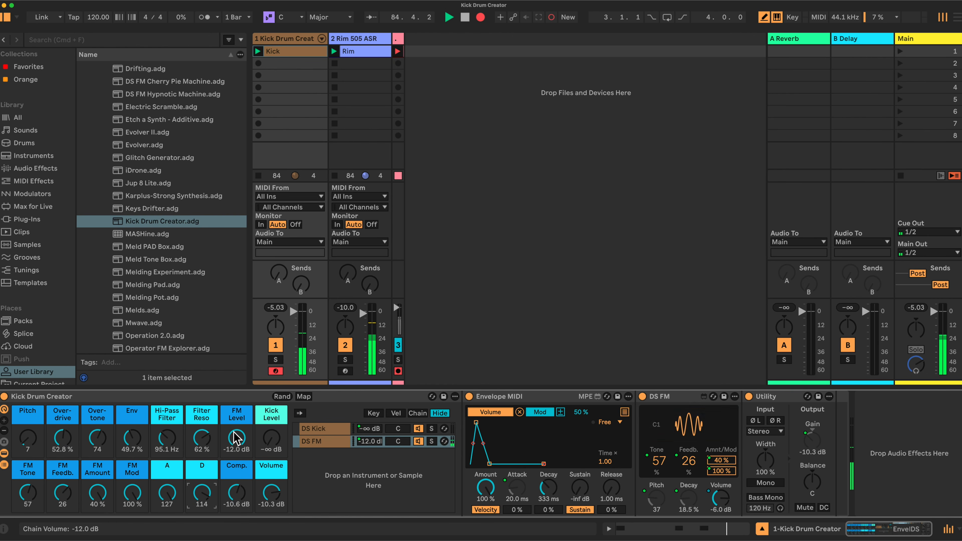
left_click_drag(272, 448, 272, 428)
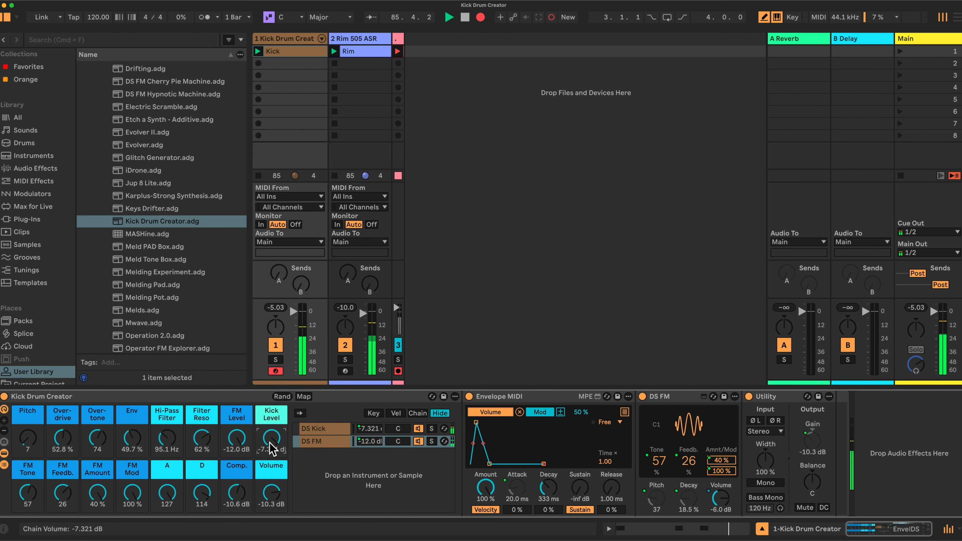
Step: With the macro variations shown and the chains and devices hidden, recall the 808 ish variation and randomize its macros
left_click(4, 441)
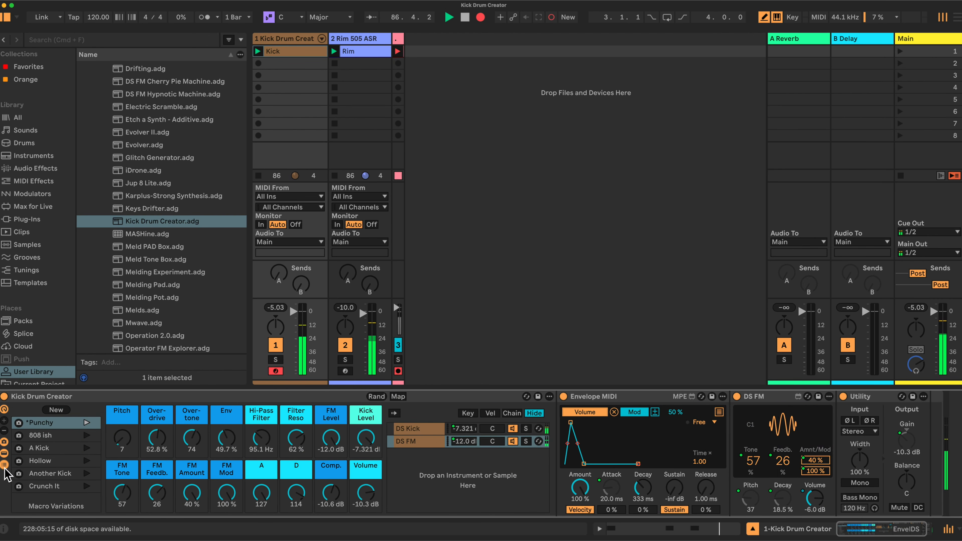
left_click(4, 467)
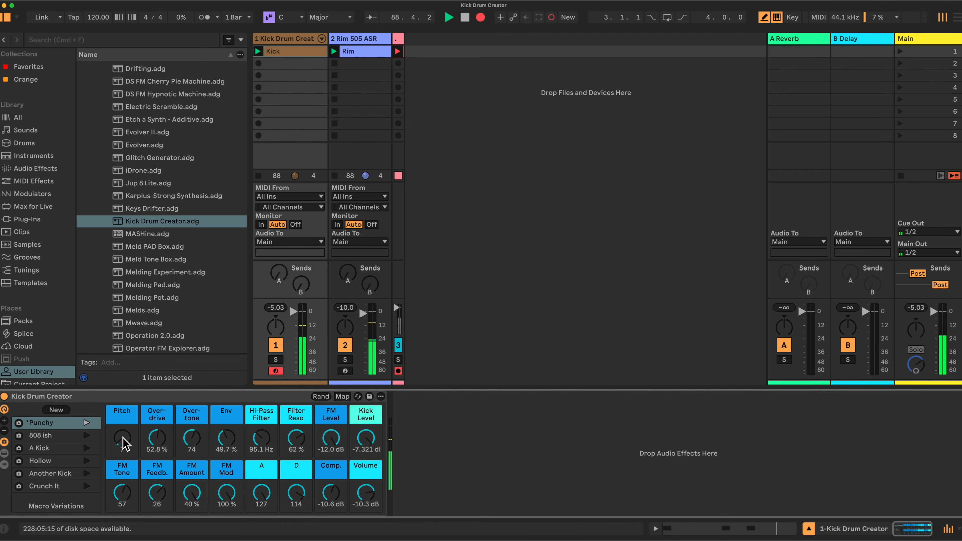
left_click(51, 437)
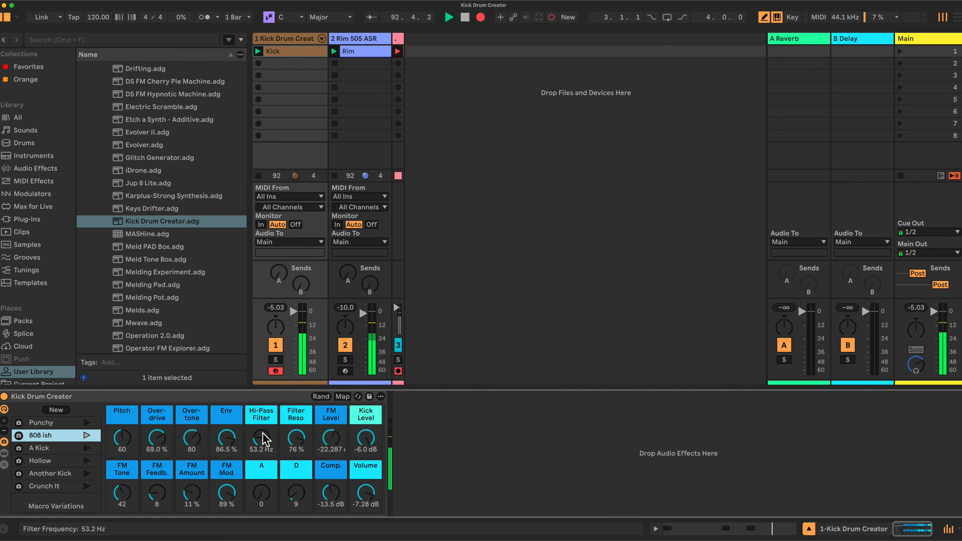
left_click(321, 397)
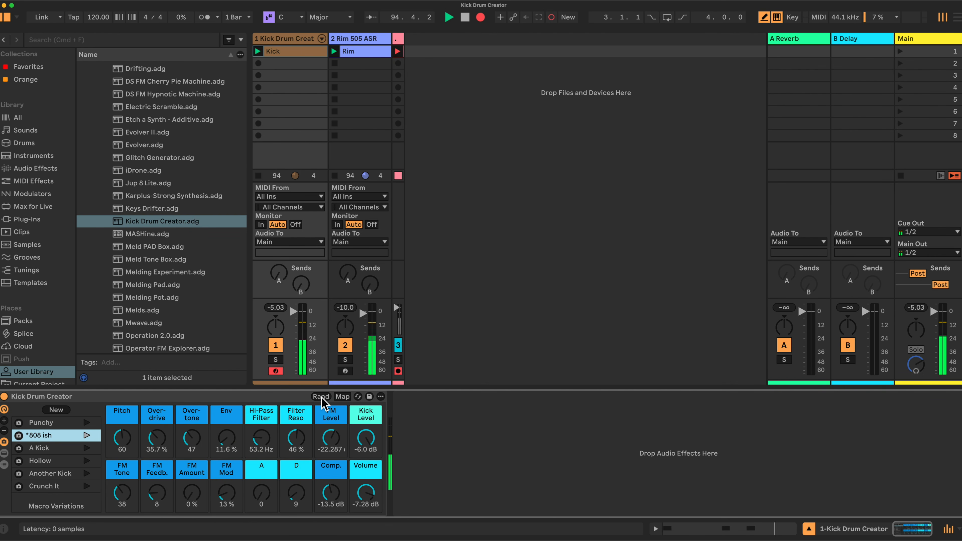
Step: Check the randomization exclusion option of the Volume, Comp. and A macros
right_click(367, 492)
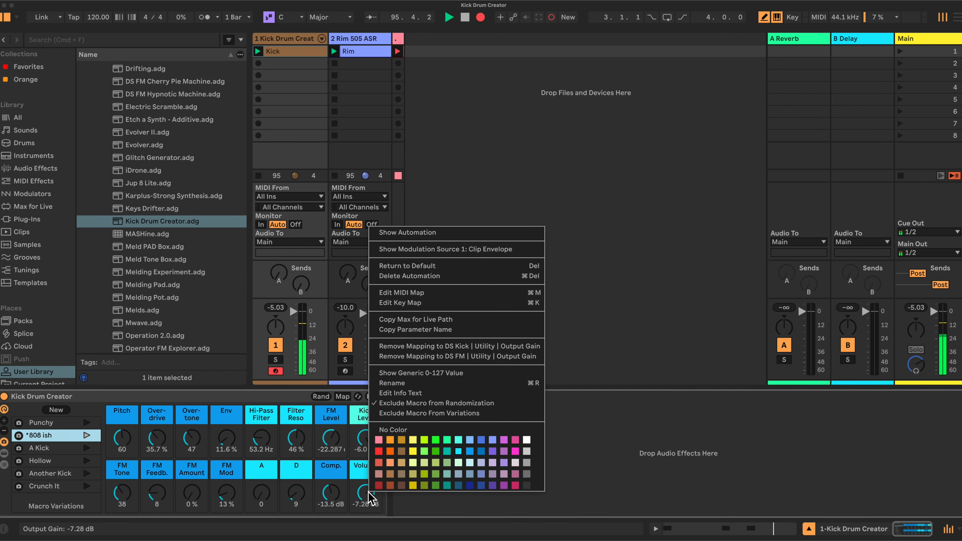
right_click(329, 487)
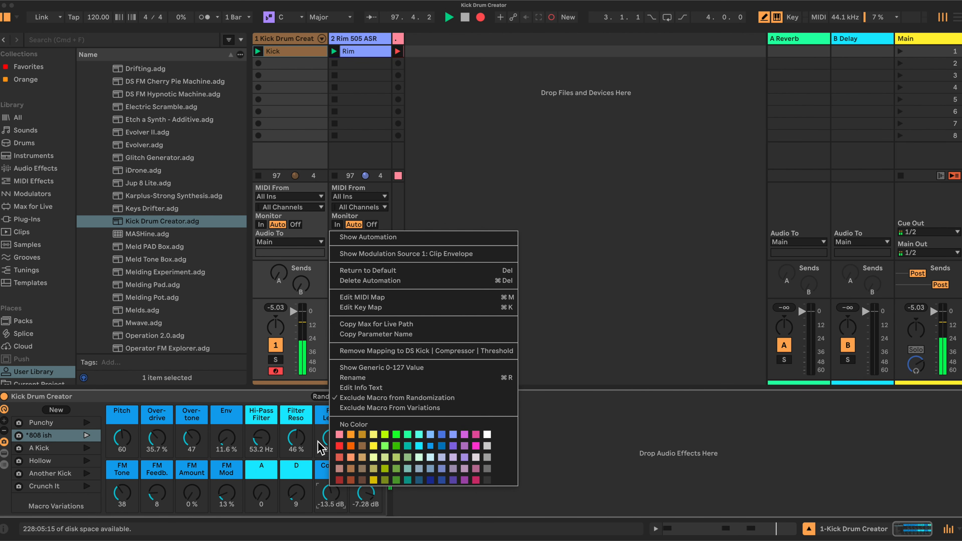
right_click(262, 492)
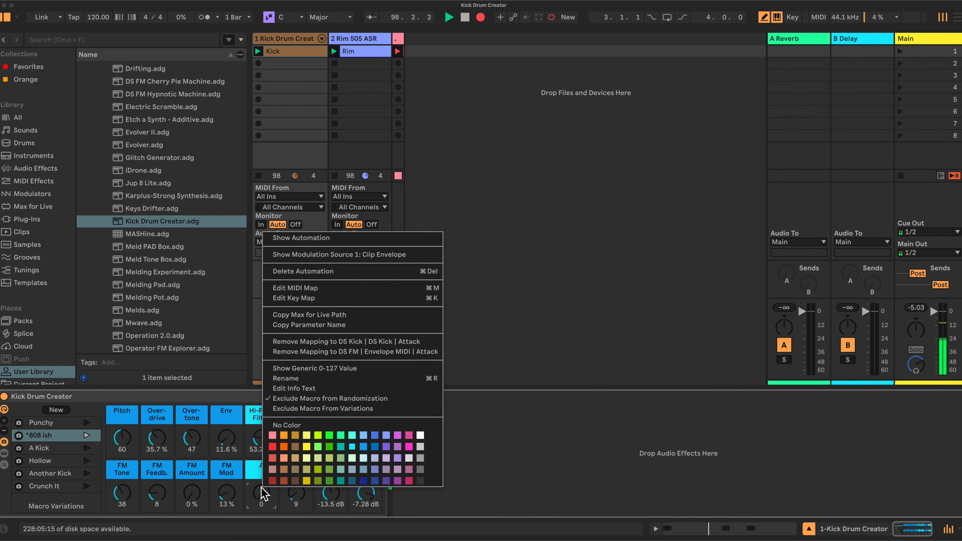
left_click(245, 393)
Step: Set the D macro to 46, FM Level to -18.068 dB and Hi-Pass Filter to 51.3 Hz
left_click_drag(296, 493, 296, 470)
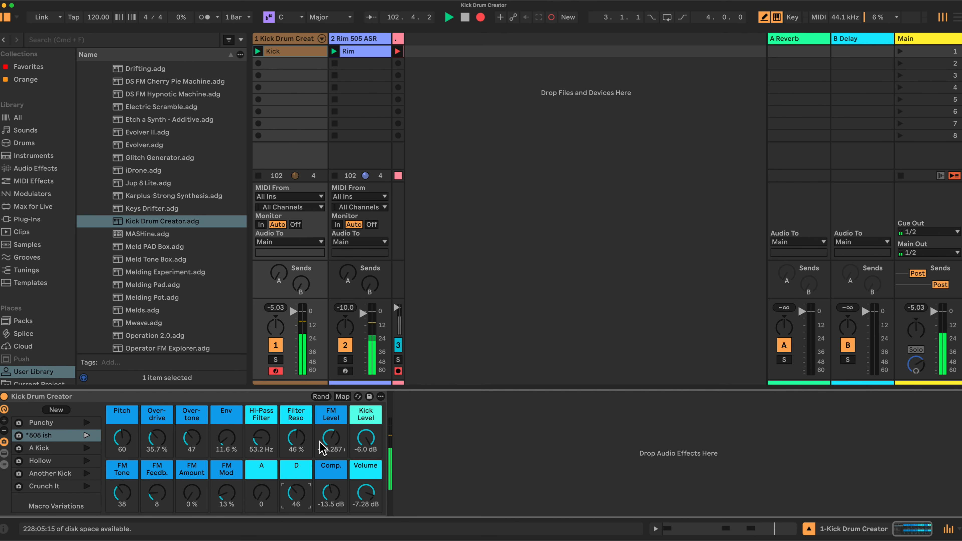
left_click_drag(331, 437, 330, 433)
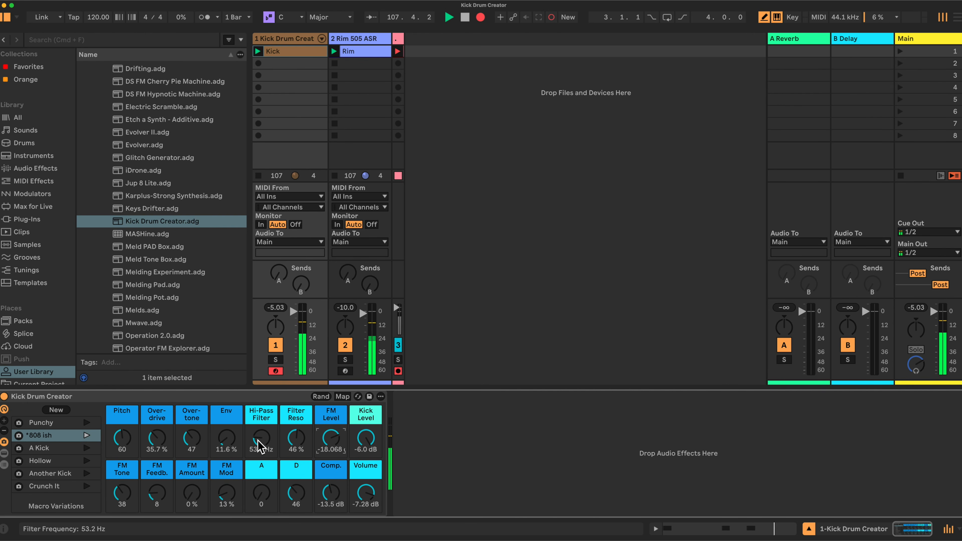
left_click_drag(260, 443, 261, 444)
Step: Randomize the rack's macros three times to audition new variants of the 808 ish kick
left_click(320, 396)
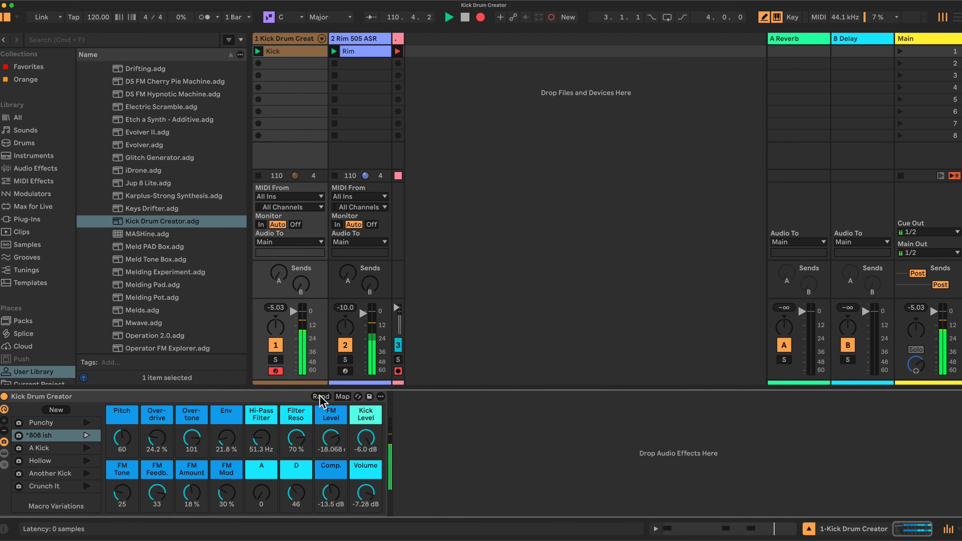
left_click(319, 396)
left_click(320, 396)
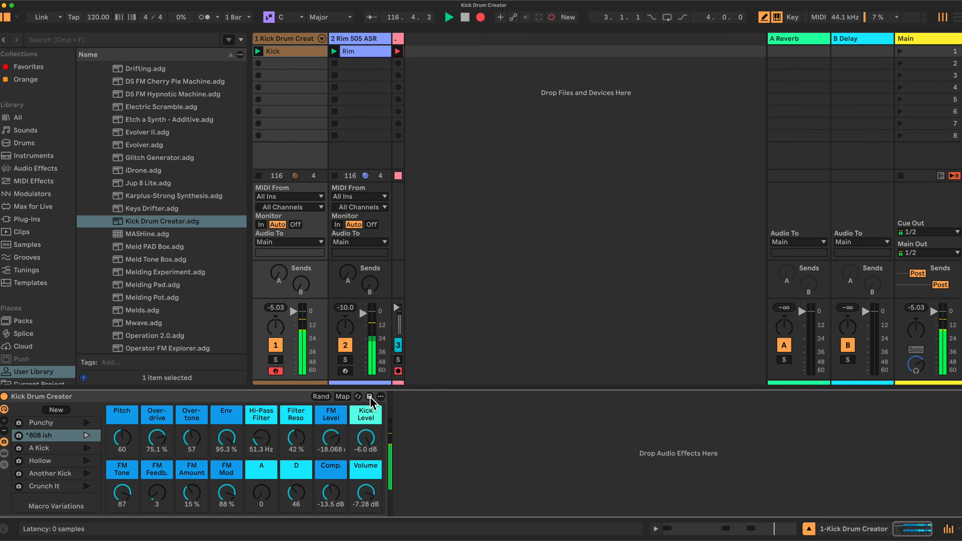
Step: Examine where rack presets are stored in the User Library, in the Instrument Rack folder under Presets and Instruments
left_click(32, 373)
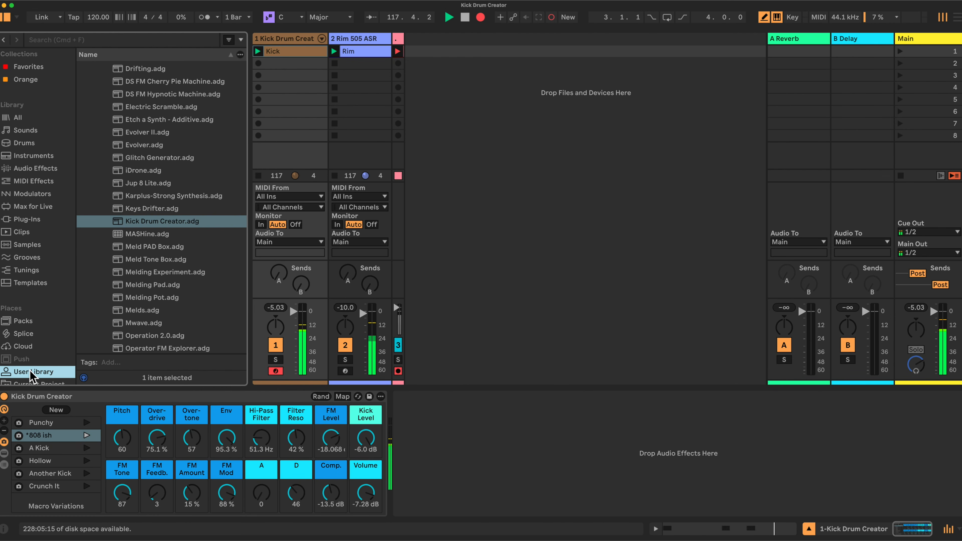
left_click(23, 156)
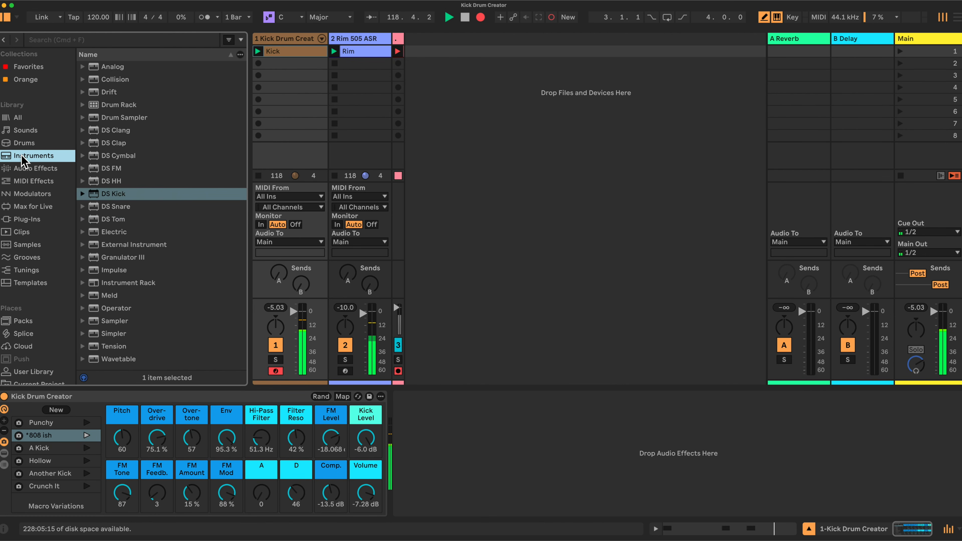
left_click(32, 371)
scroll(106, 151, "up", 15)
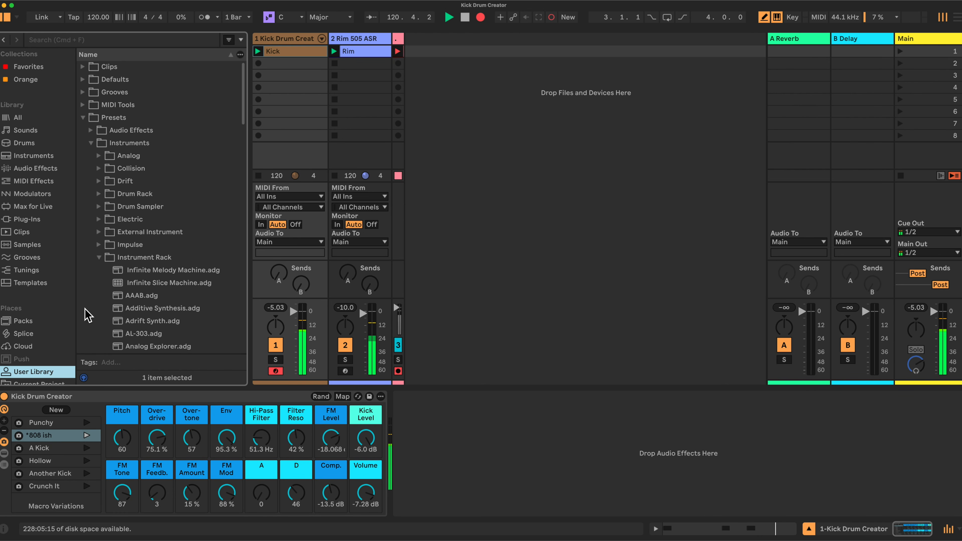
left_click(99, 258)
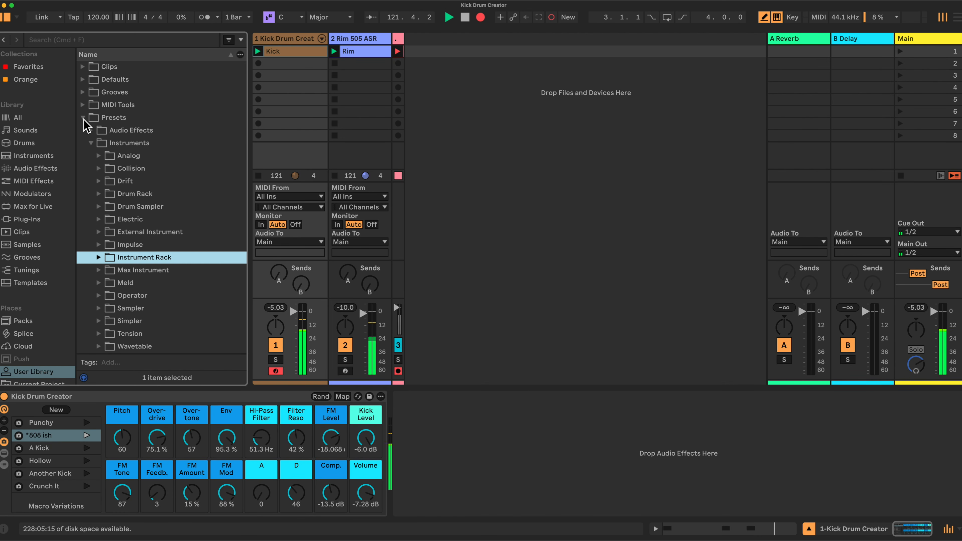
left_click(83, 118)
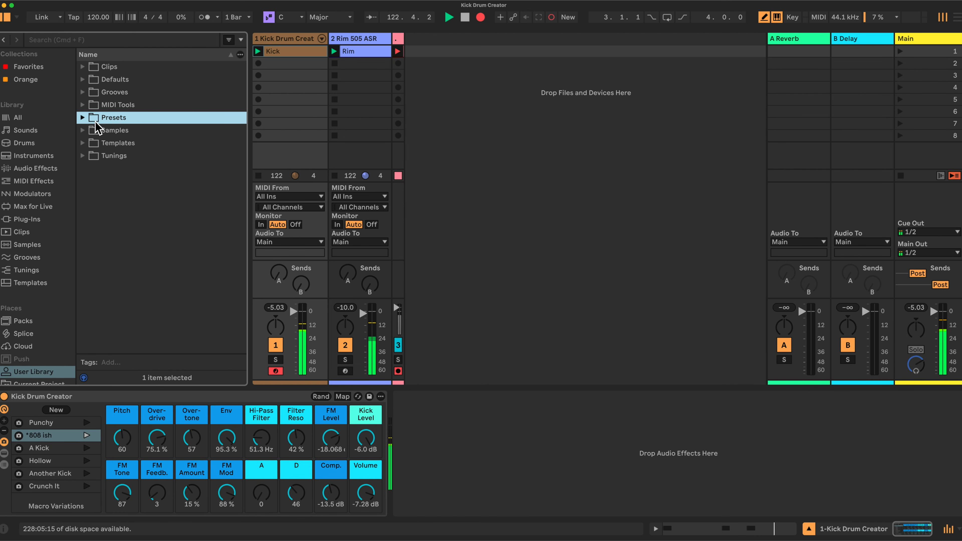
left_click(82, 118)
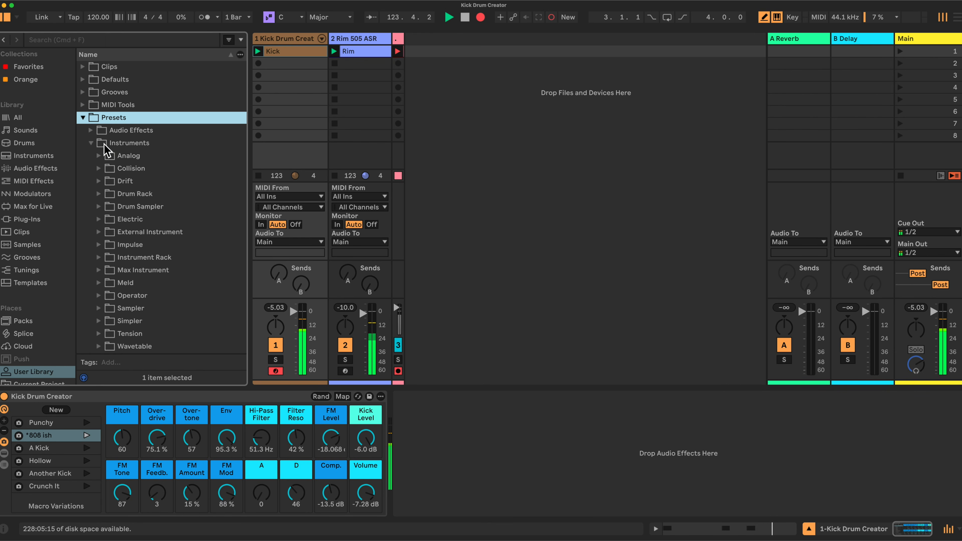
left_click(105, 146)
left_click(91, 143)
left_click(91, 143)
scroll(107, 215, "down", 3)
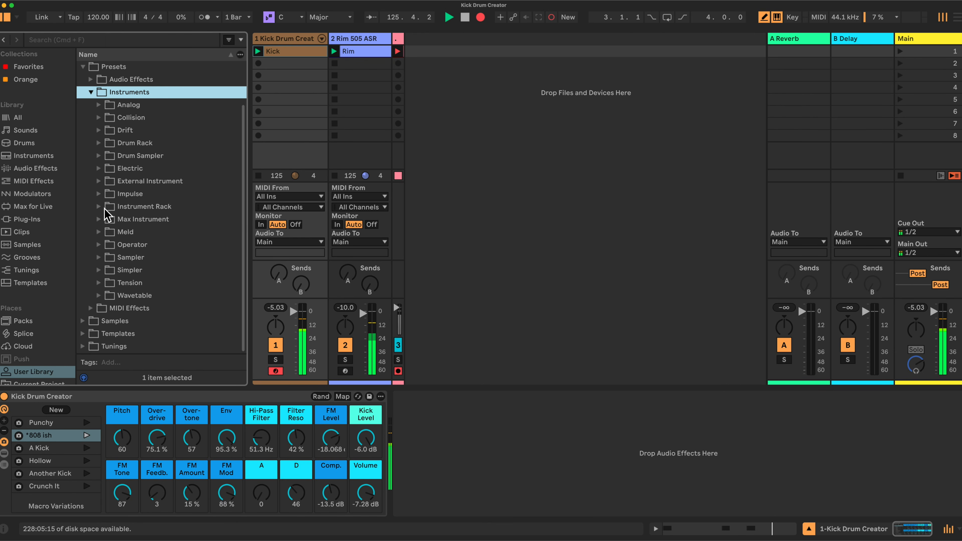
left_click(105, 208)
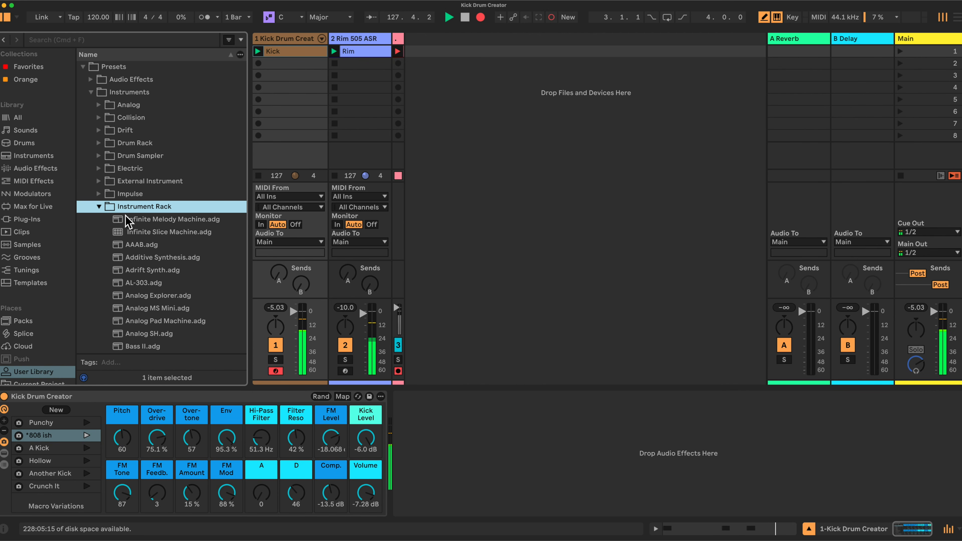
Step: List the library's Instruments, show the empty rack's macro controls and check the Pitch macro's rename and colour options
left_click(44, 156)
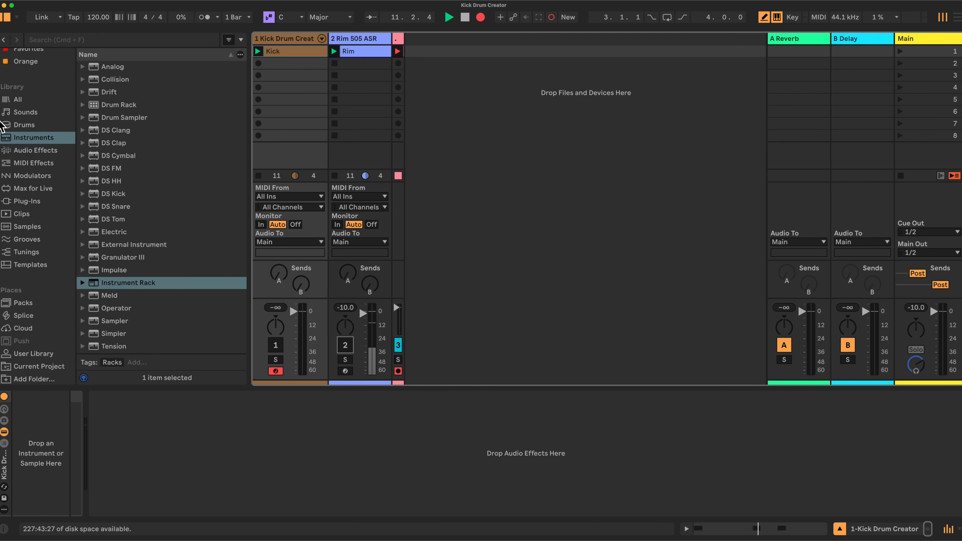
left_click(30, 143)
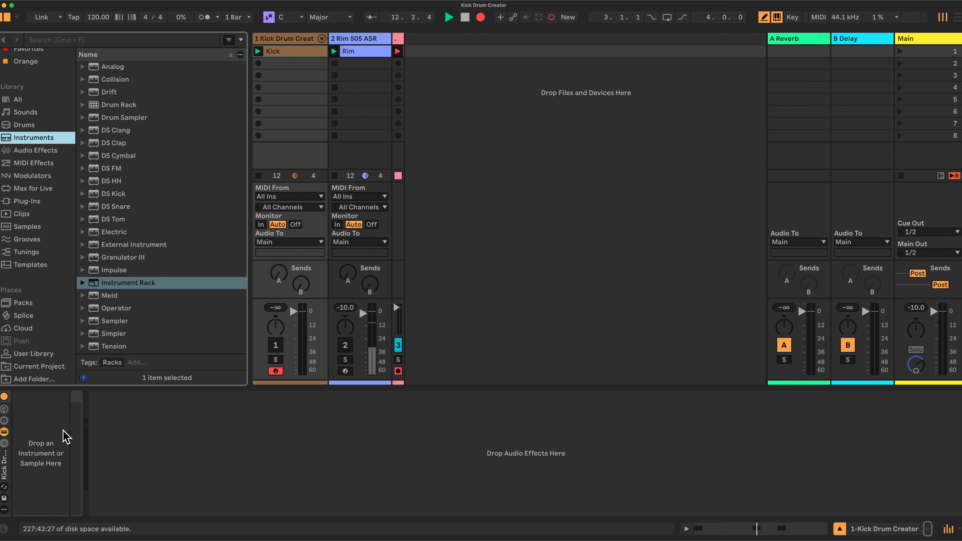
left_click(5, 410)
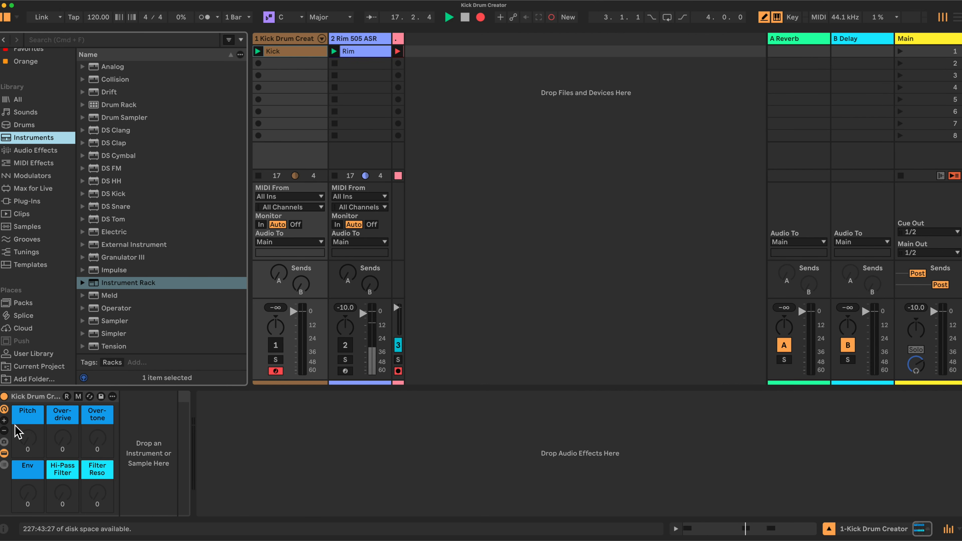
right_click(29, 415)
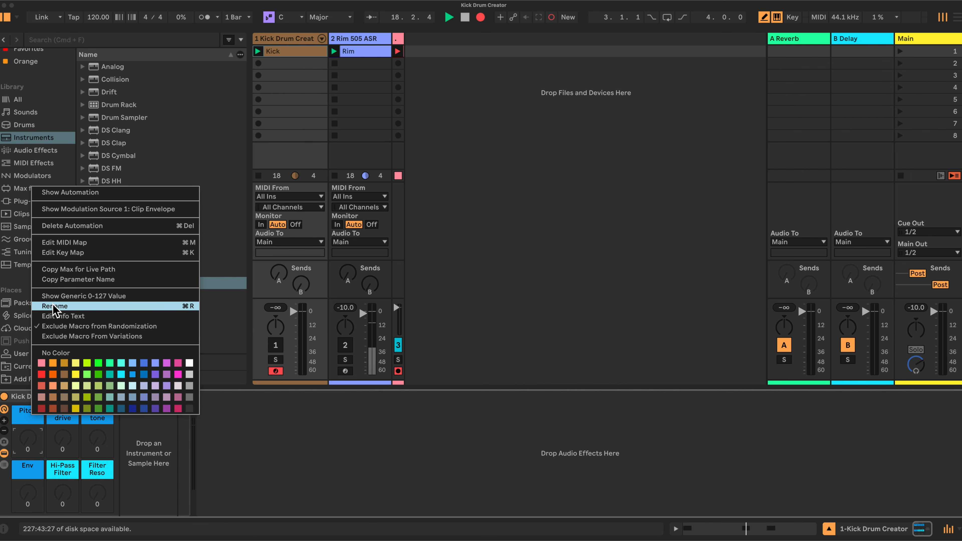
left_click(37, 435)
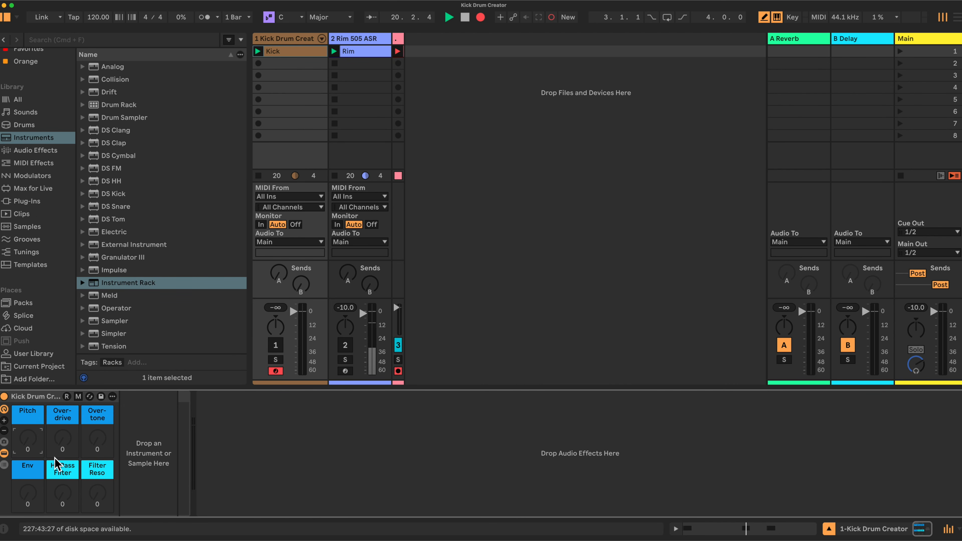
Step: Extend the empty rack to 16 macro controls
left_click(3, 420)
left_click(4, 420)
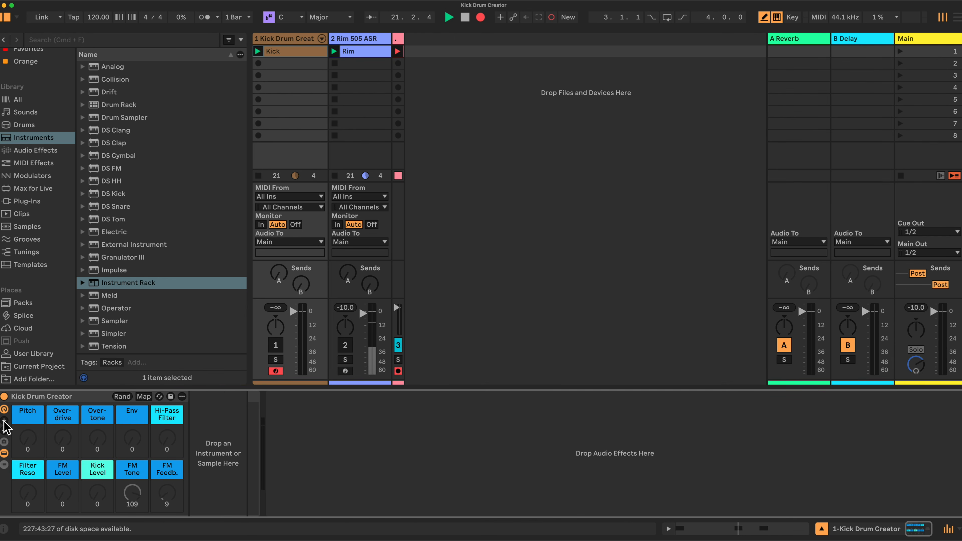
left_click(4, 420)
left_click(4, 420)
left_click(4, 420)
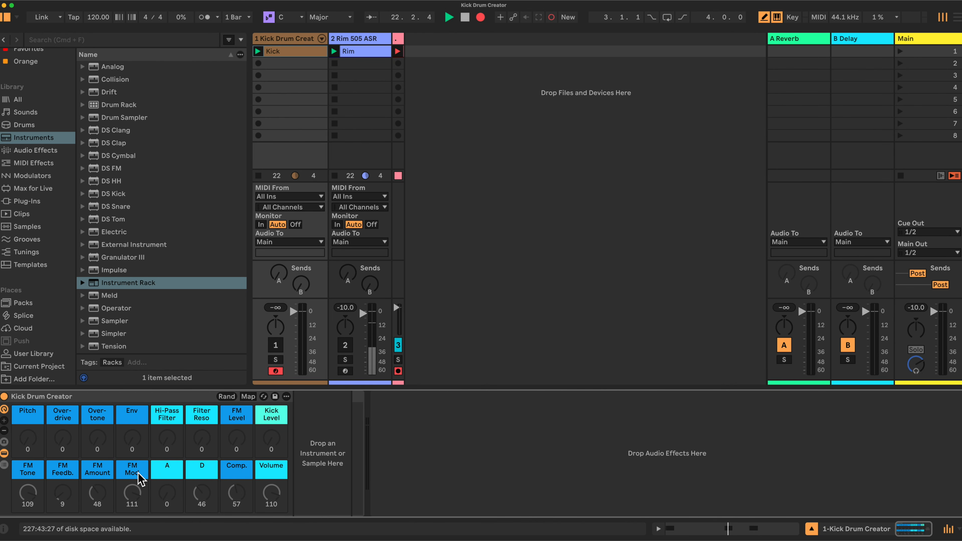
Step: Show the rack's chain list and load DS Kick into its chain
left_click(5, 465)
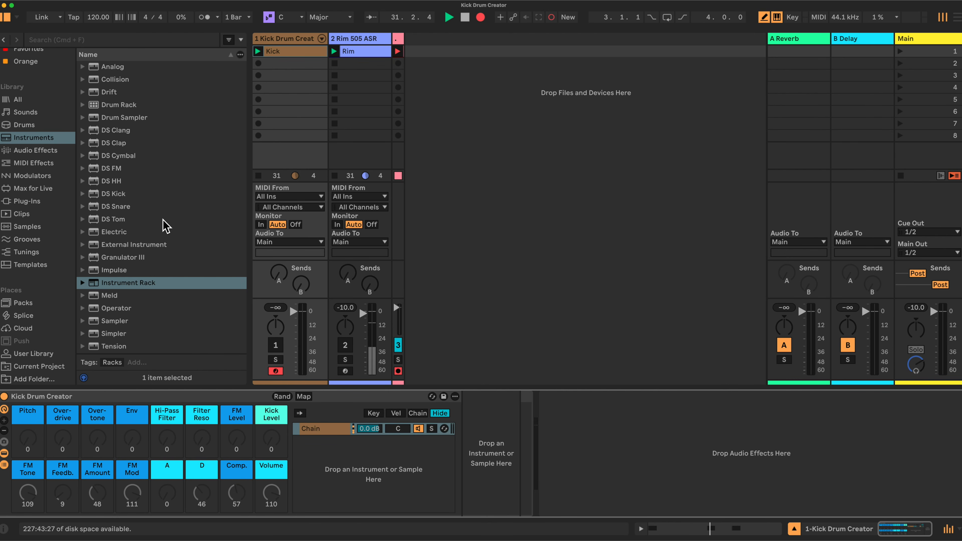
left_click(110, 193)
left_click_drag(112, 195, 478, 421)
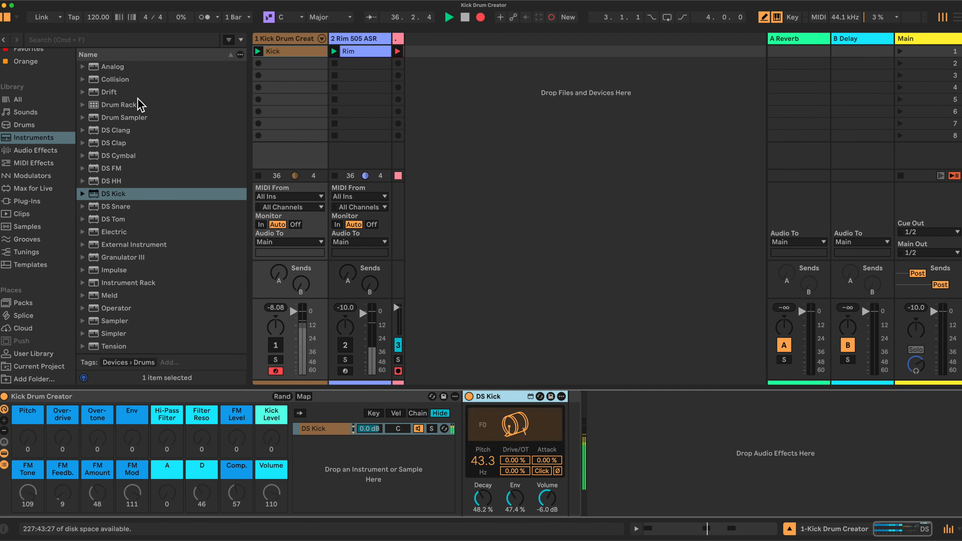
Step: Add an Auto Filter and a Compressor from the audio effects after DS Kick in the chain
scroll(142, 112, "down", 1)
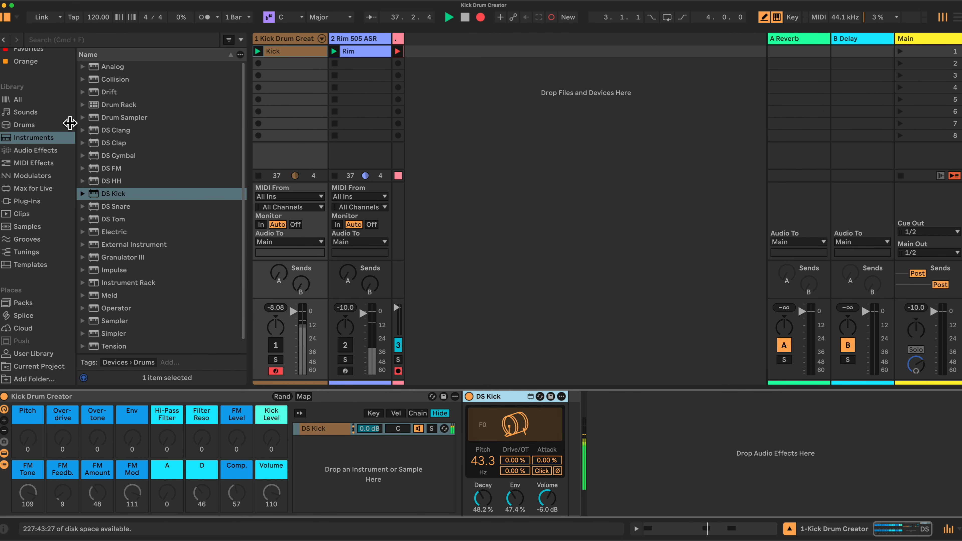
left_click(41, 150)
scroll(124, 114, "up", 10)
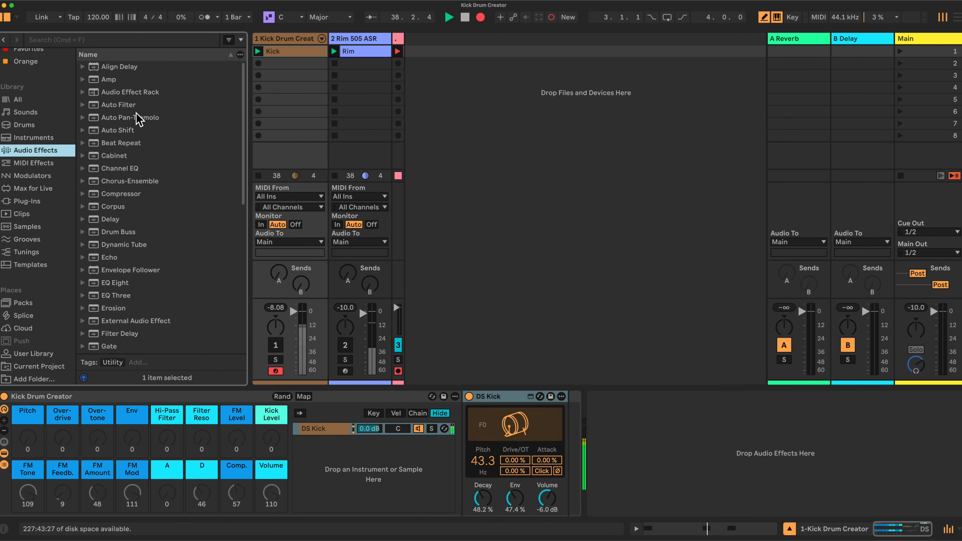
left_click_drag(115, 105, 565, 445)
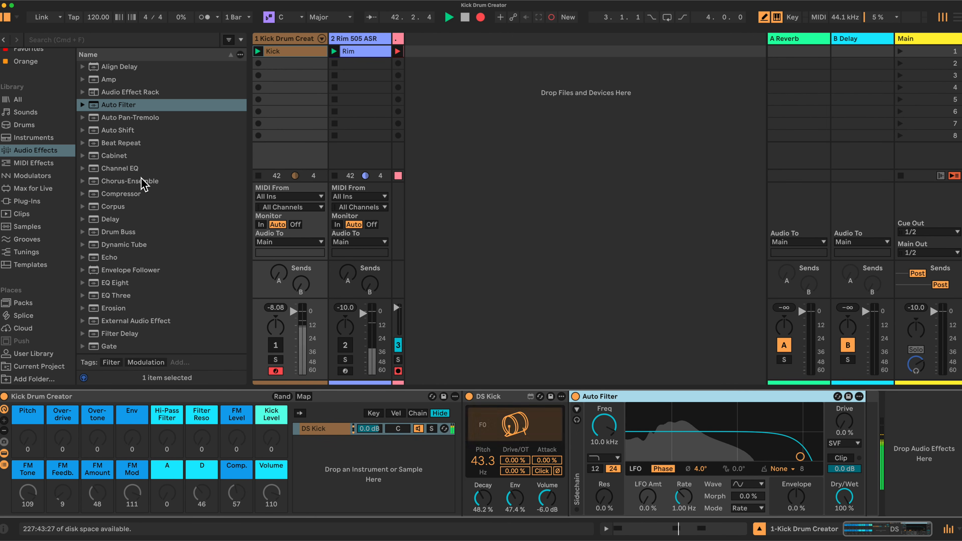
left_click_drag(113, 194, 865, 447)
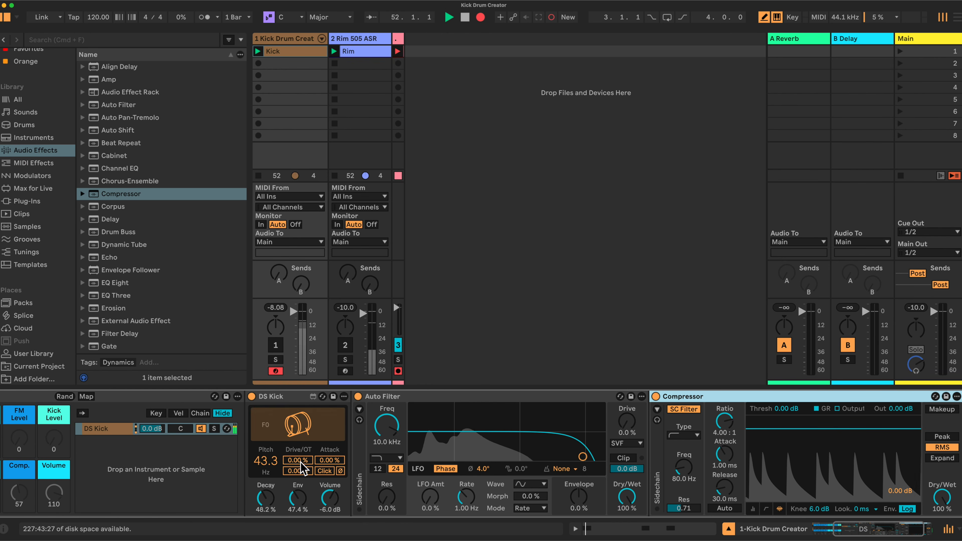
Step: Add a Utility from the audio effects after the Compressor in the DS Kick chain
scroll(185, 303, "down", 5)
scroll(186, 303, "down", 20)
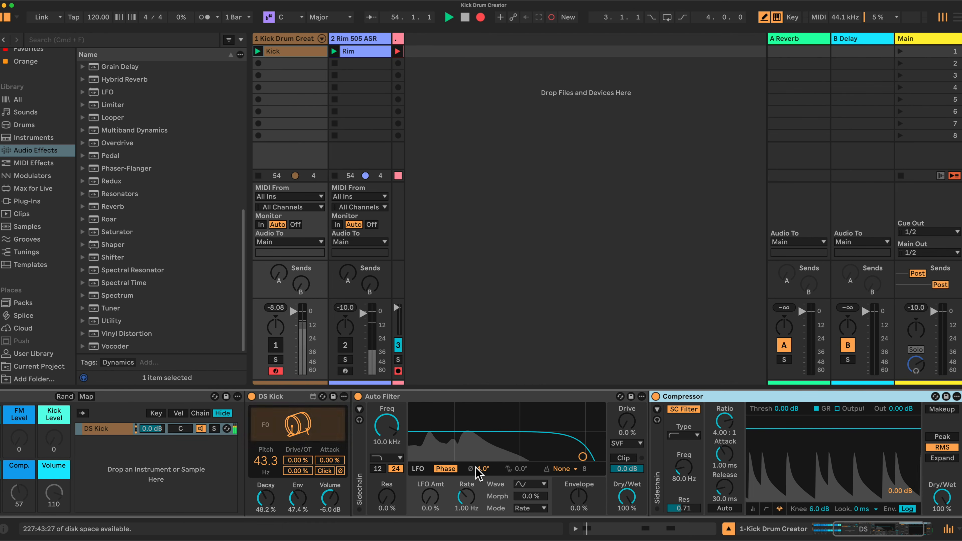
scroll(276, 424, "right", 3)
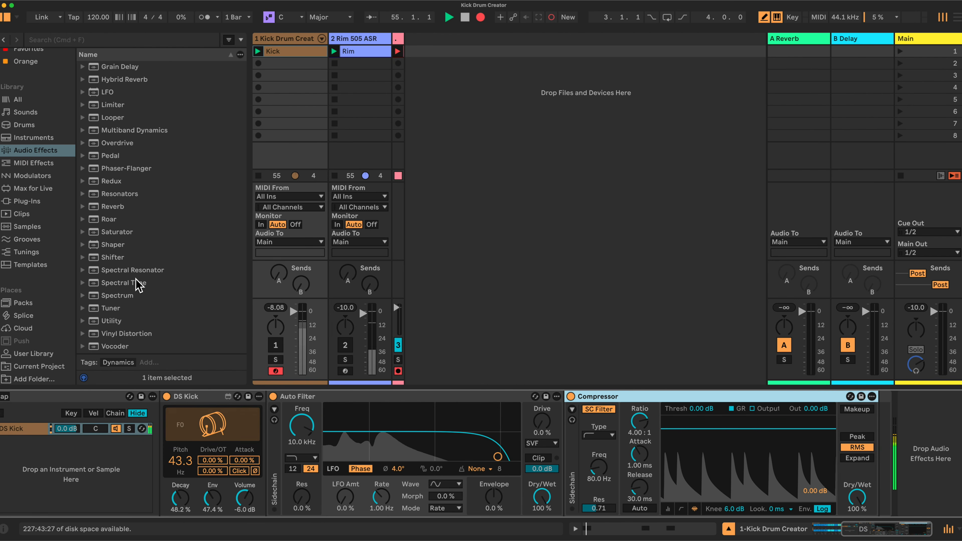
mouse_move(113, 322)
left_mouse_down()
mouse_move(867, 399)
mouse_move(879, 441)
left_mouse_up()
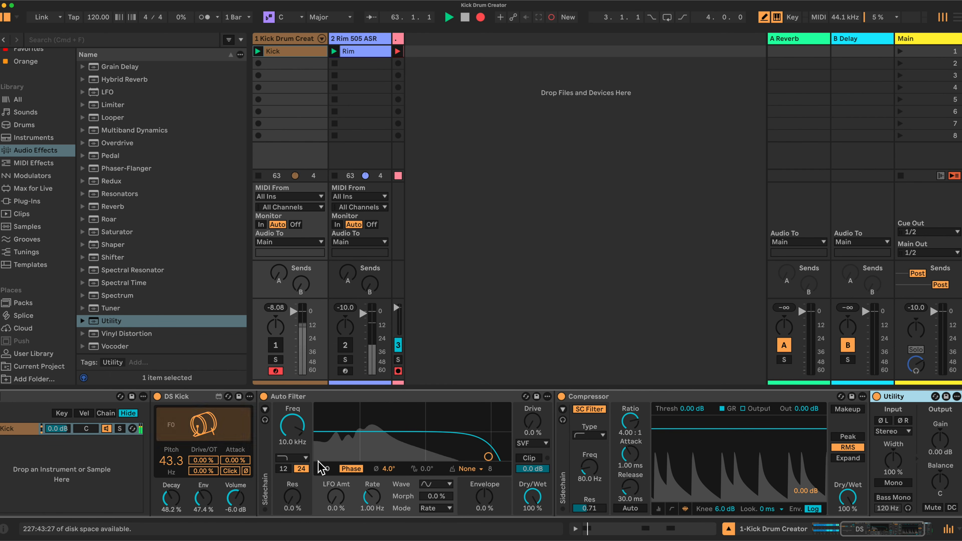
Step: Set the DS Kick chain's Auto Filter to High-pass with the MS2 circuit type
left_click(305, 458)
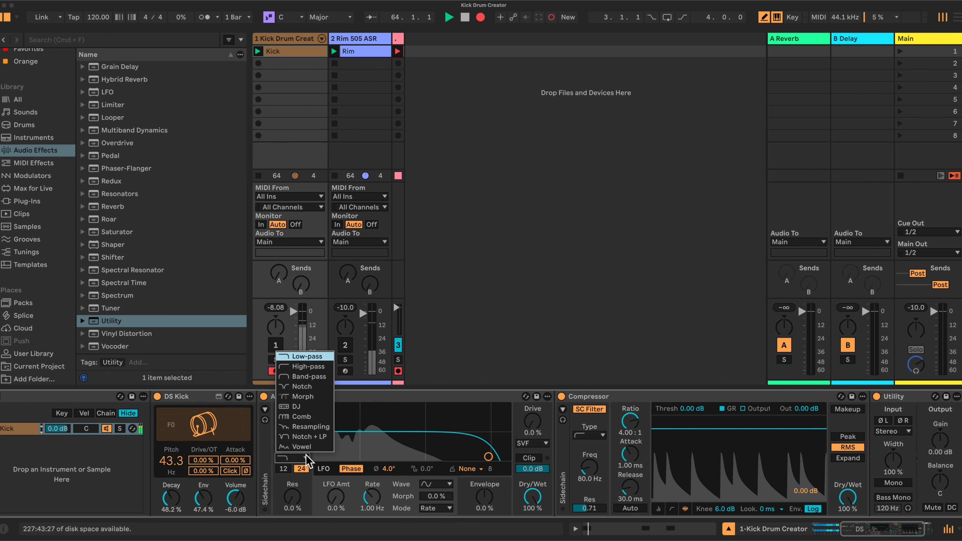
left_click(301, 367)
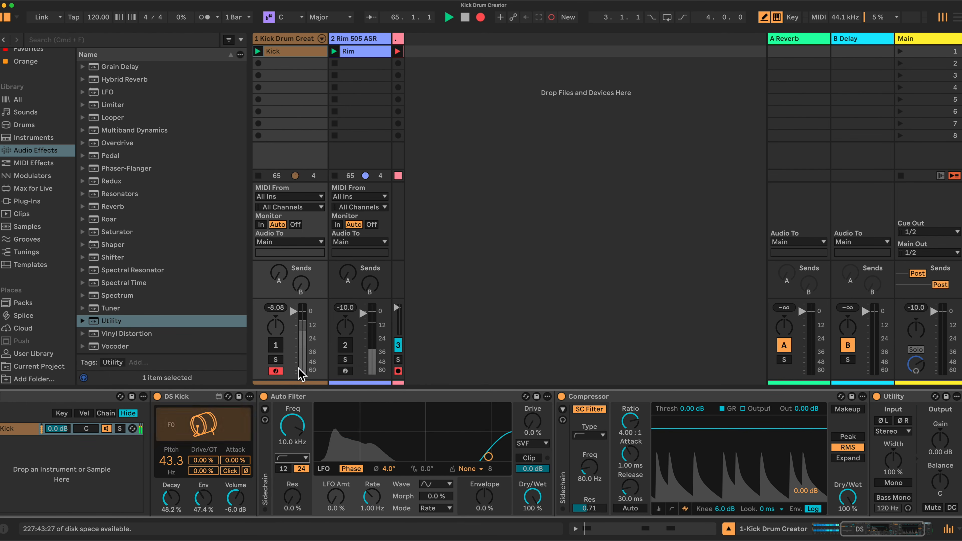
left_click(547, 444)
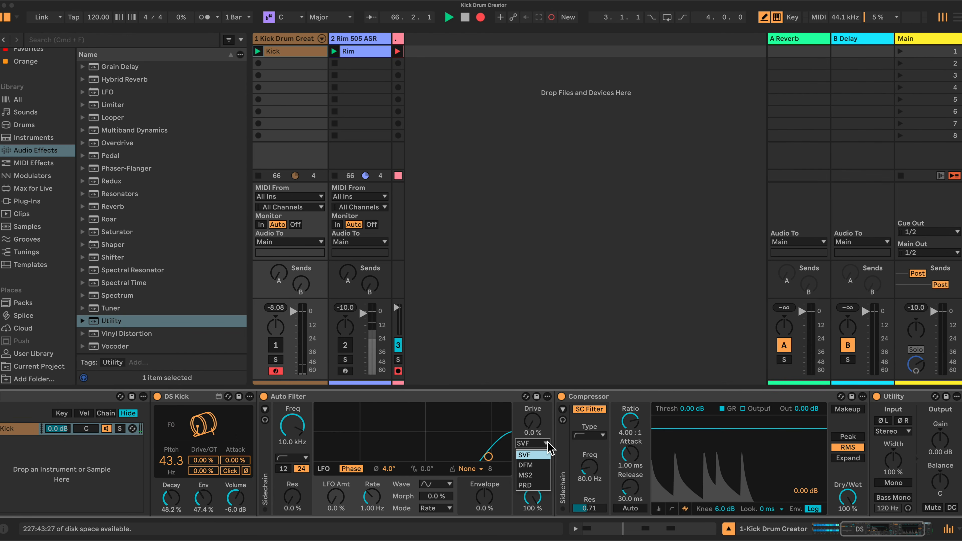
left_click(537, 475)
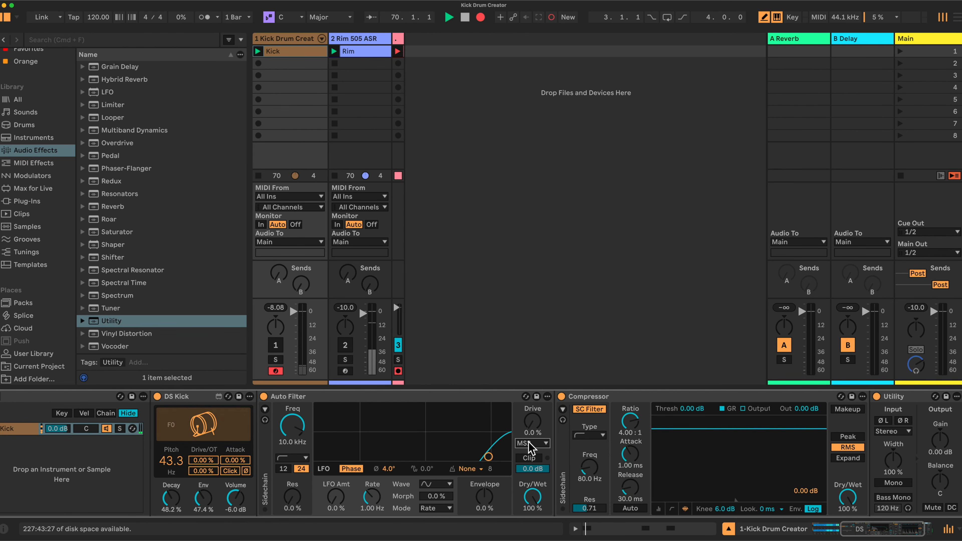
Step: Set the Compressor to Peak detection with Makeup on, a 15 ms attack and a 4 dB knee
scroll(530, 447, "right", 4)
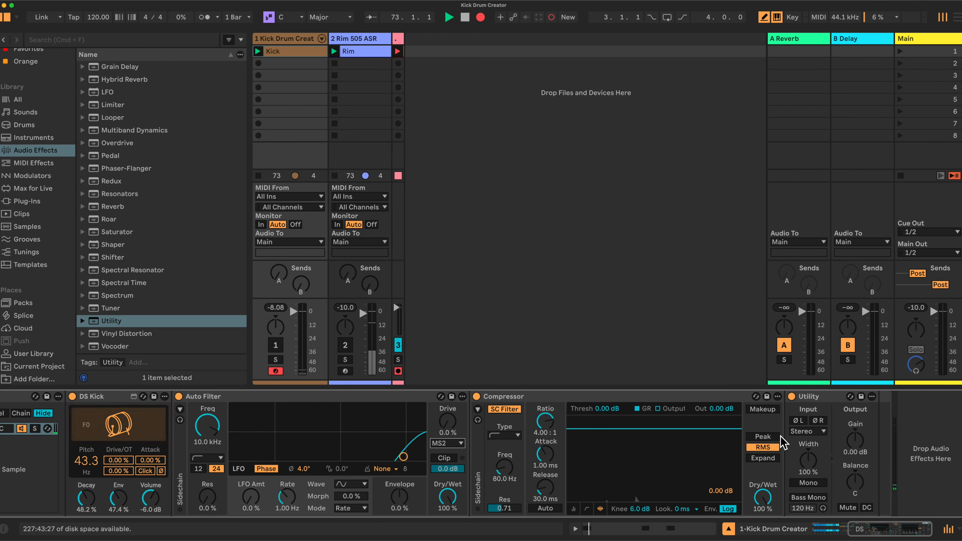
left_click(762, 409)
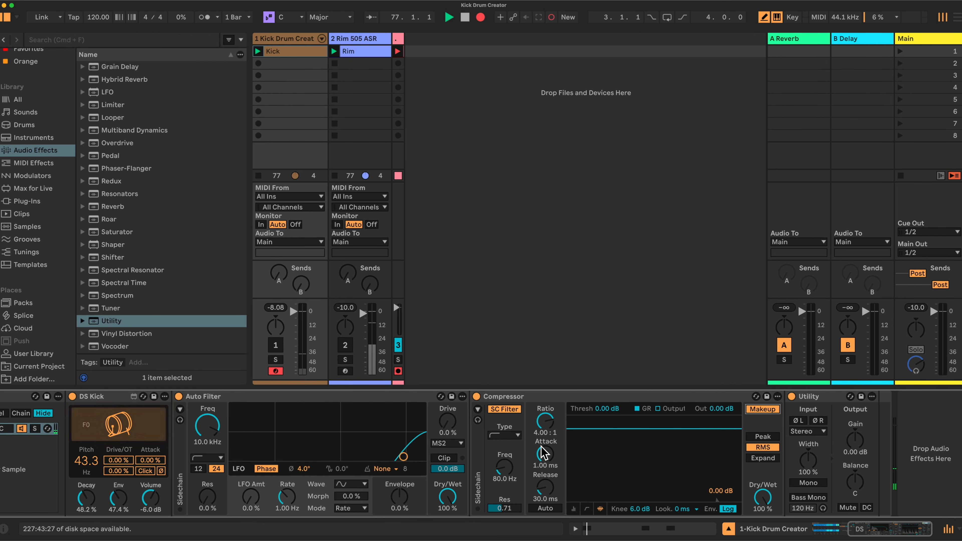
left_click_drag(544, 451, 539, 462)
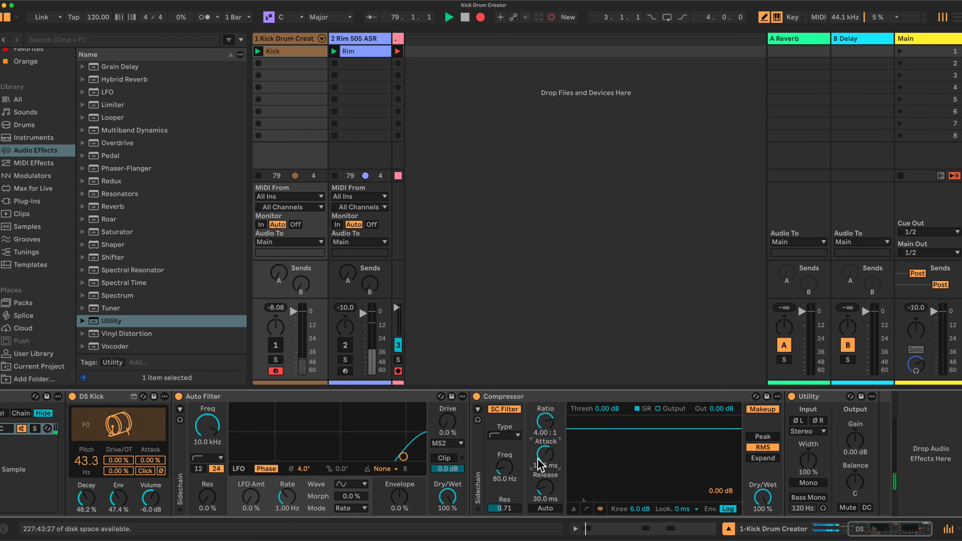
type("15")
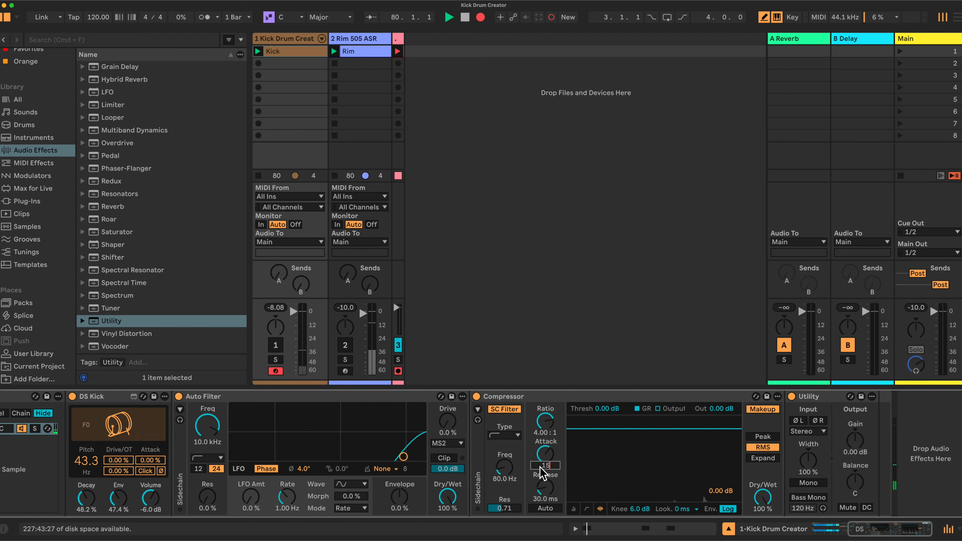
key("Return")
left_click(763, 436)
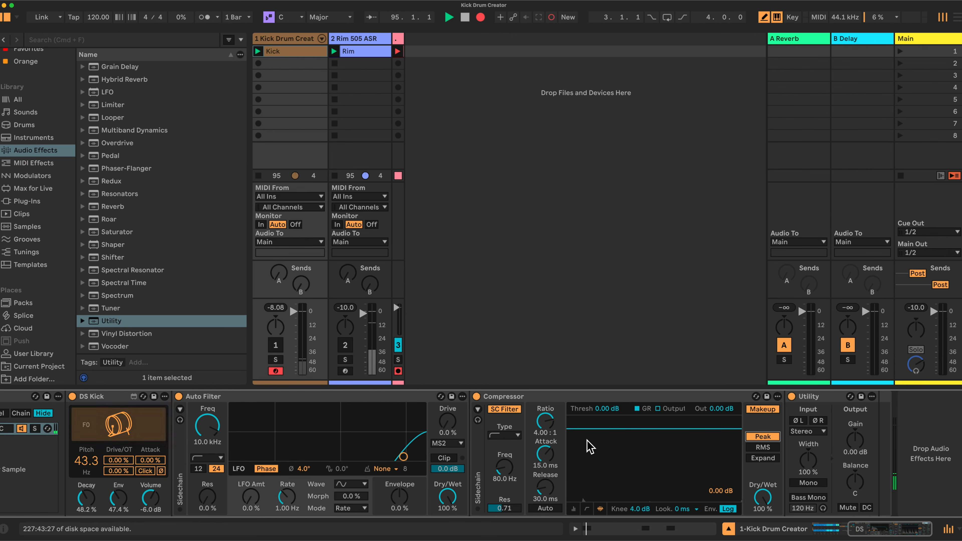
Step: Load DS FM from the Instruments as a second chain below DS Kick in the rack
scroll(585, 447, "left", 2)
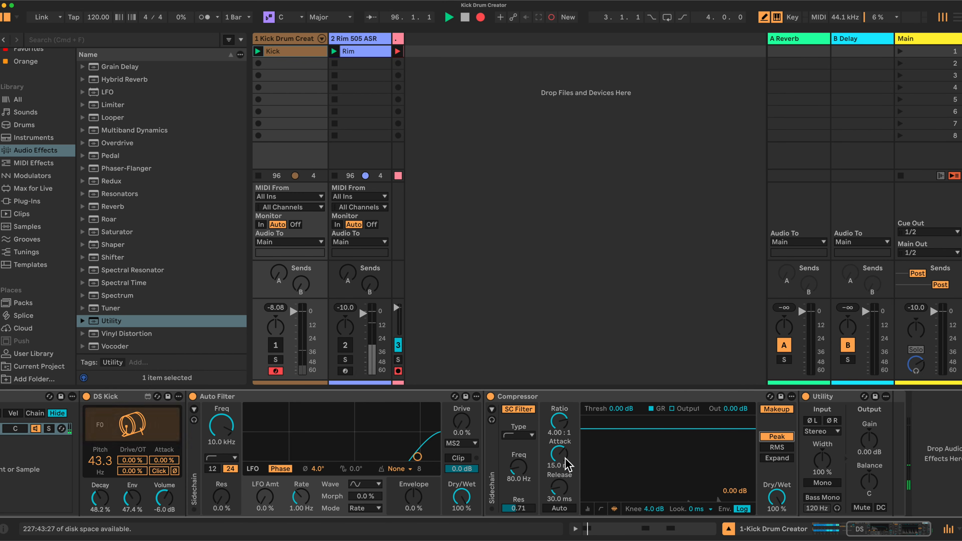
scroll(567, 464, "left", 10)
scroll(566, 464, "left", 20)
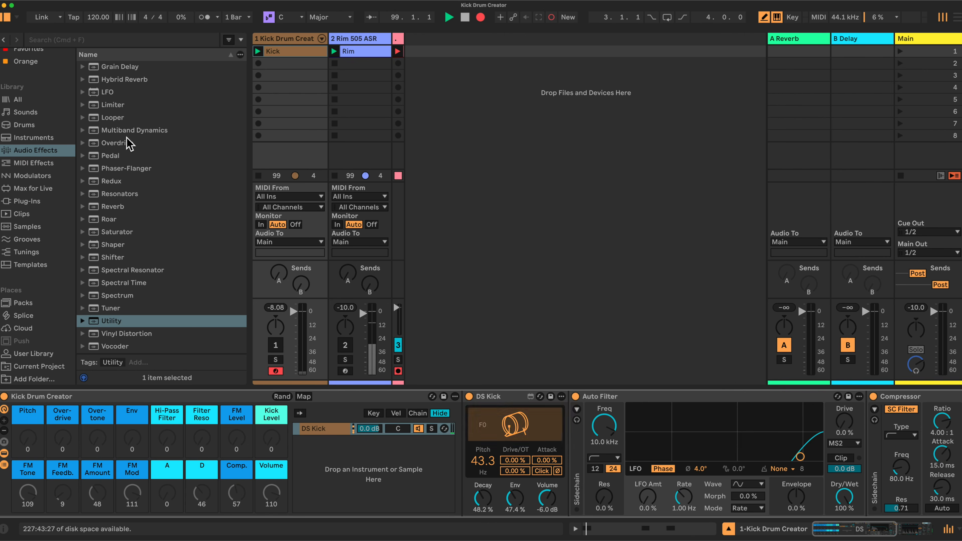
left_click(32, 138)
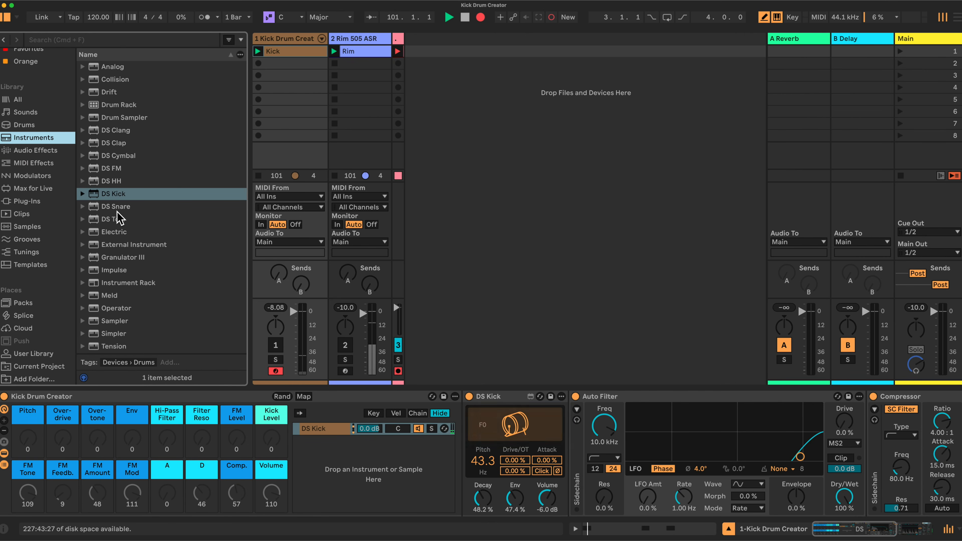
left_click_drag(114, 169, 318, 453)
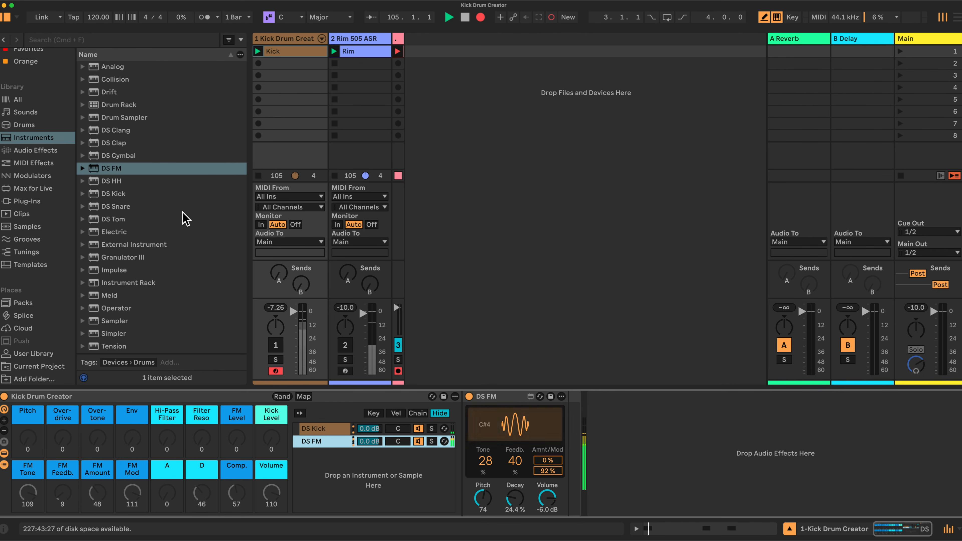
Step: Place an Envelope MIDI effect before DS FM and a Utility after it in the DS FM chain
left_click(37, 164)
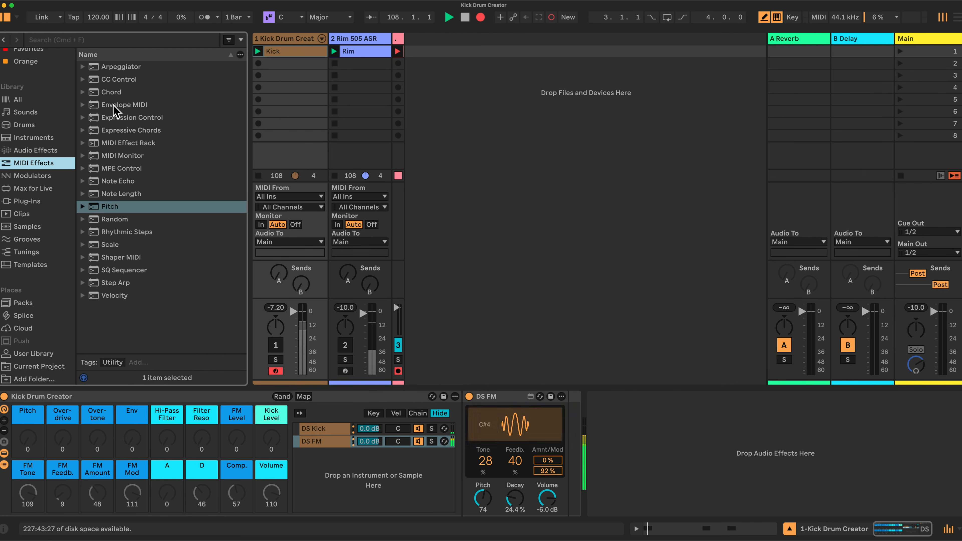
left_click_drag(114, 104, 462, 429)
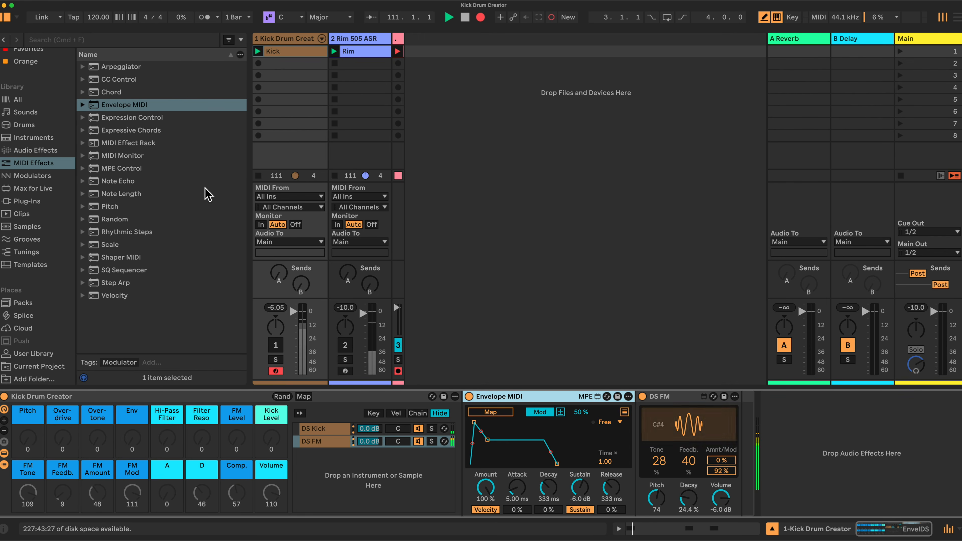
left_click(29, 151)
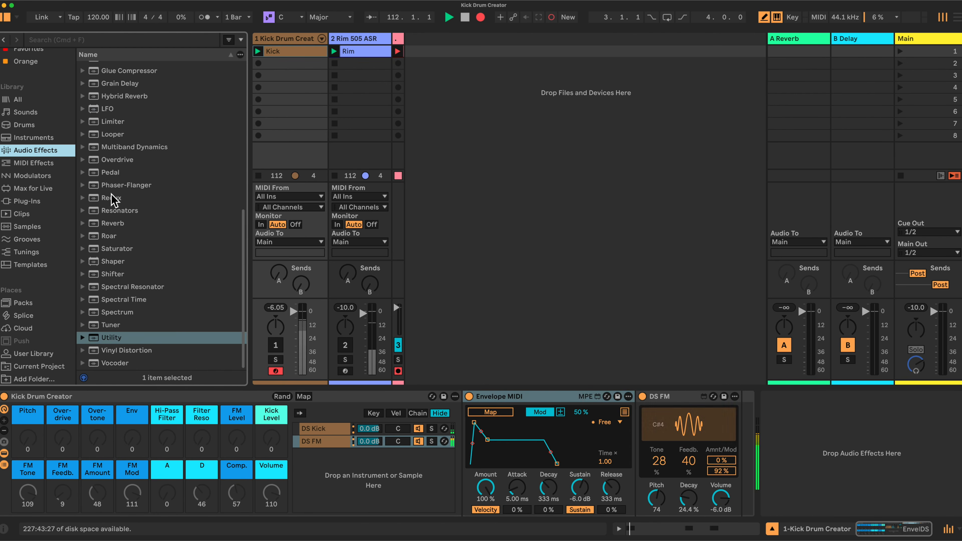
left_click_drag(128, 319, 738, 442)
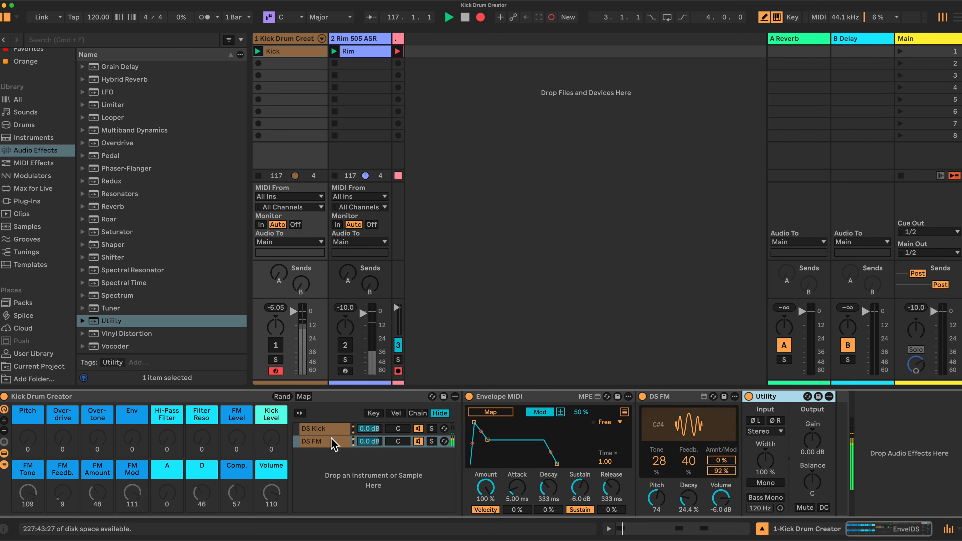
Step: Map DS Kick's Pitch and Overdrive to the Pitch and Over-drive macros, and its Overtone and Click to the Over-tone macro
left_click(323, 430)
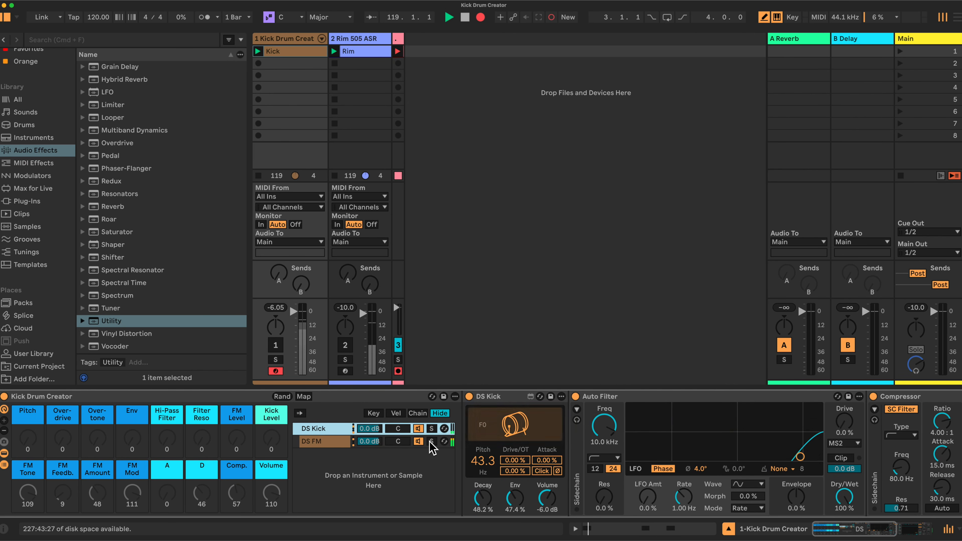
left_click(304, 397)
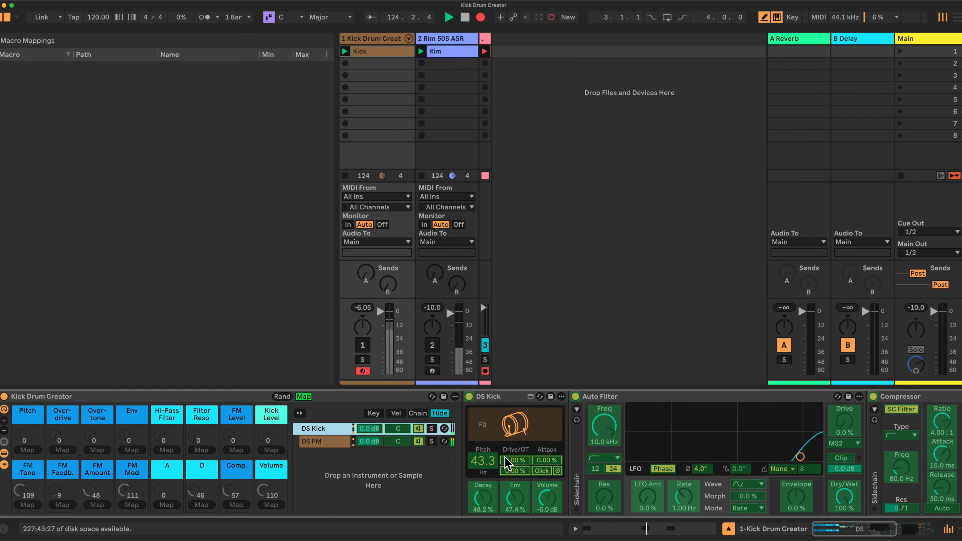
left_click(481, 460)
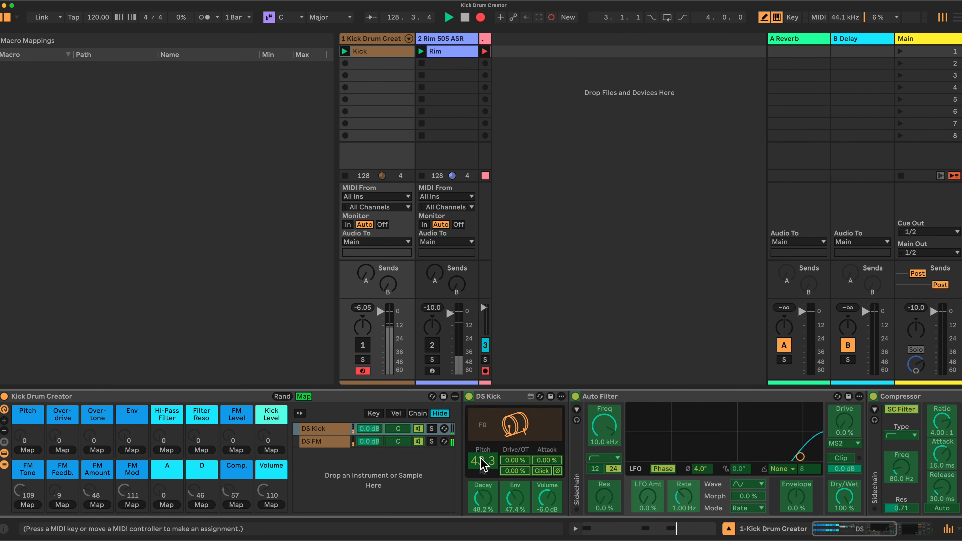
left_click(30, 450)
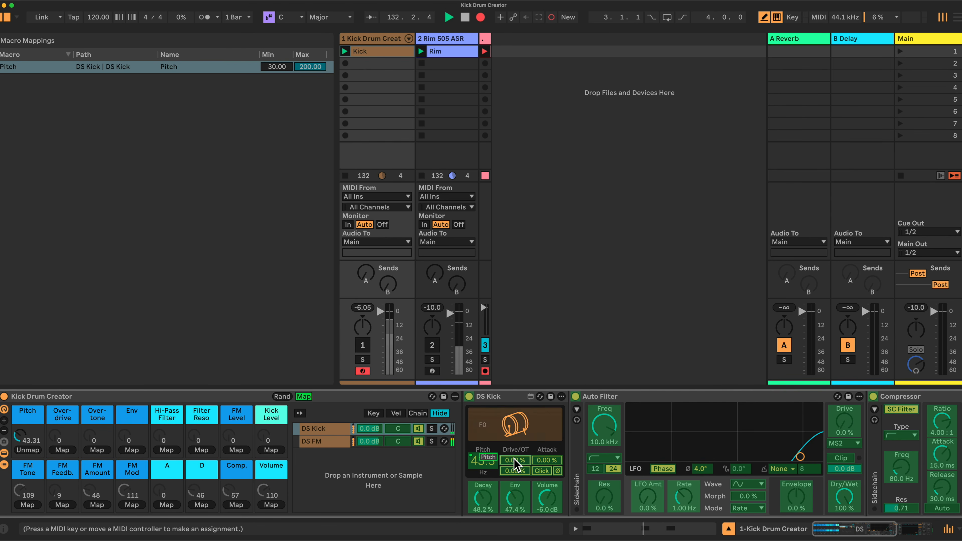
left_click(68, 450)
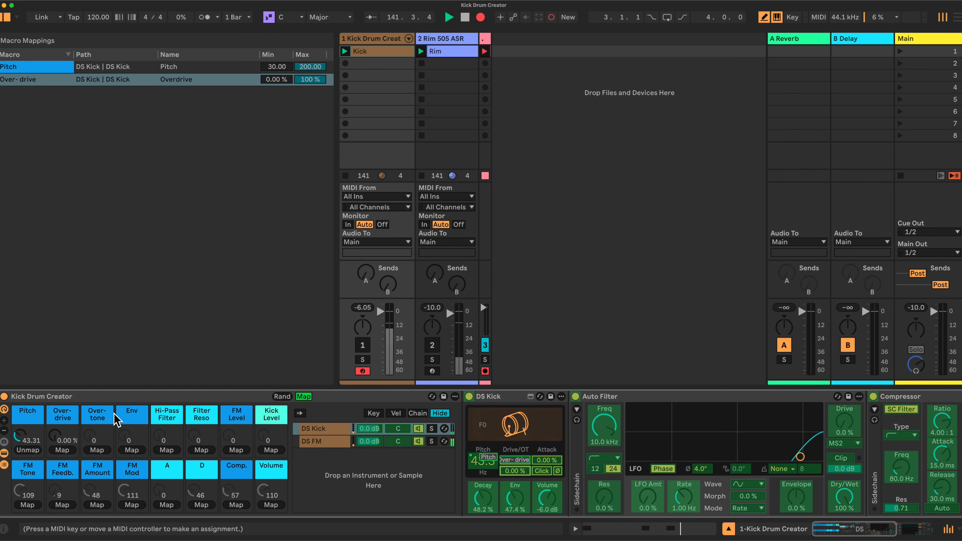
left_click(99, 451)
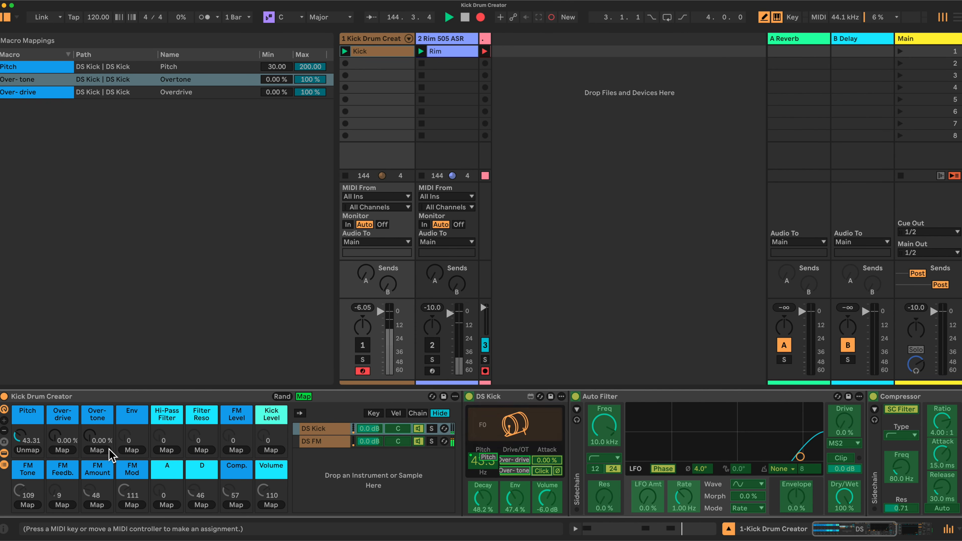
left_click(100, 451)
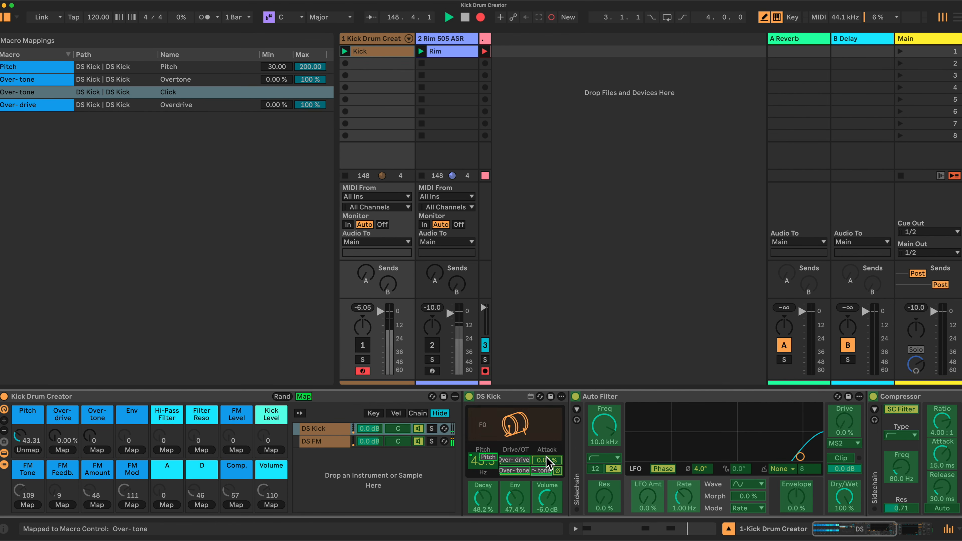
Step: Map DS Kick's Attack, Decay and Envelope to the A, D and Env macros
left_click(169, 505)
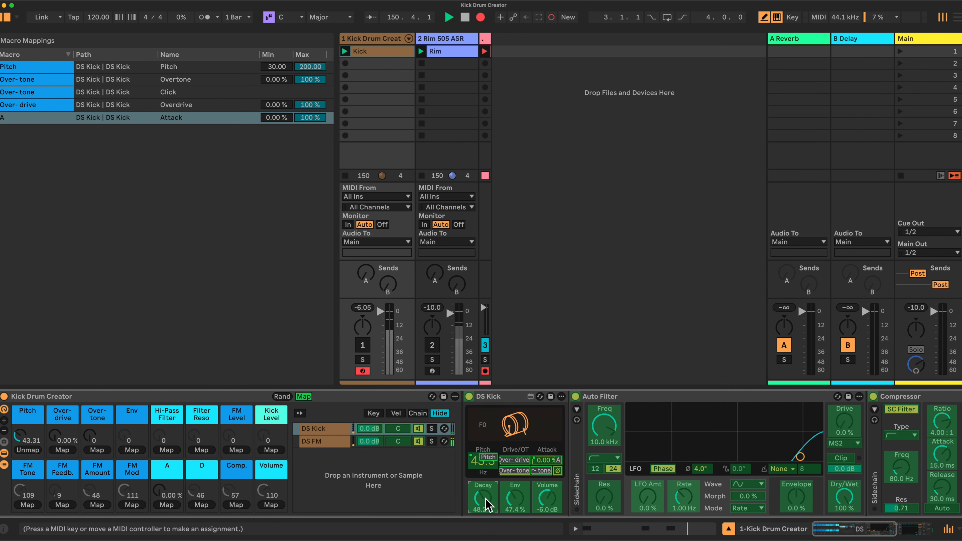
left_click(204, 503)
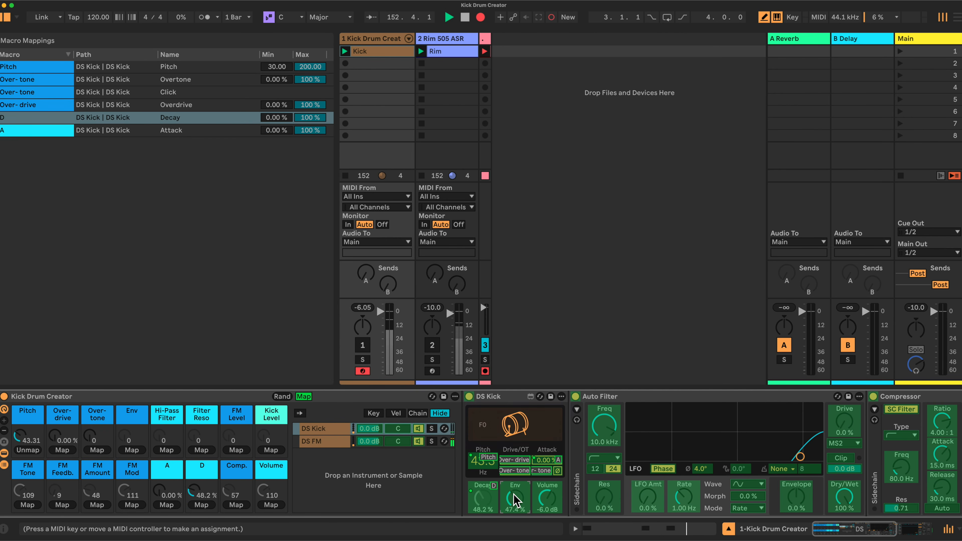
left_click(132, 450)
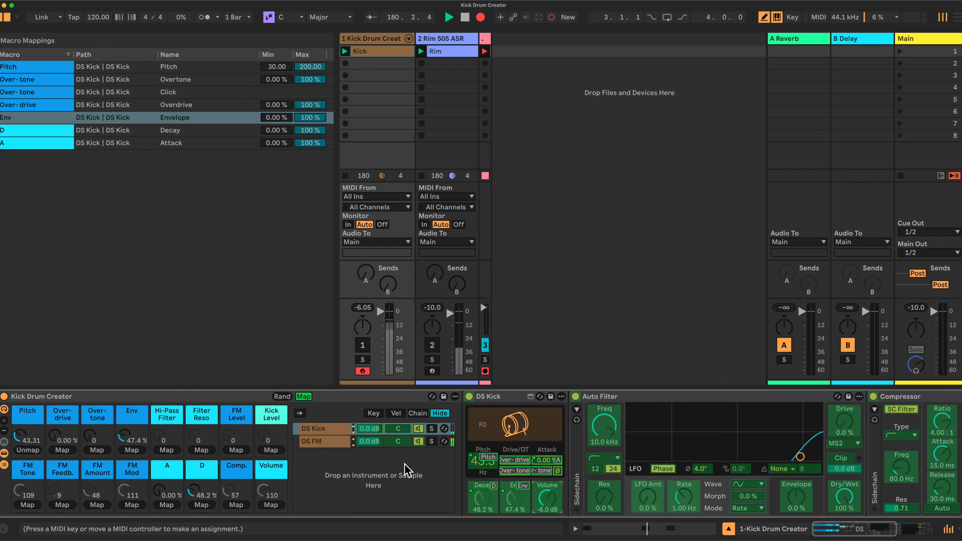
Step: Collapse DS Kick and map the Auto Filter's frequency and resonance to the Hi-Pass Filter and Filter Reso macros
scroll(527, 444, "right", 2)
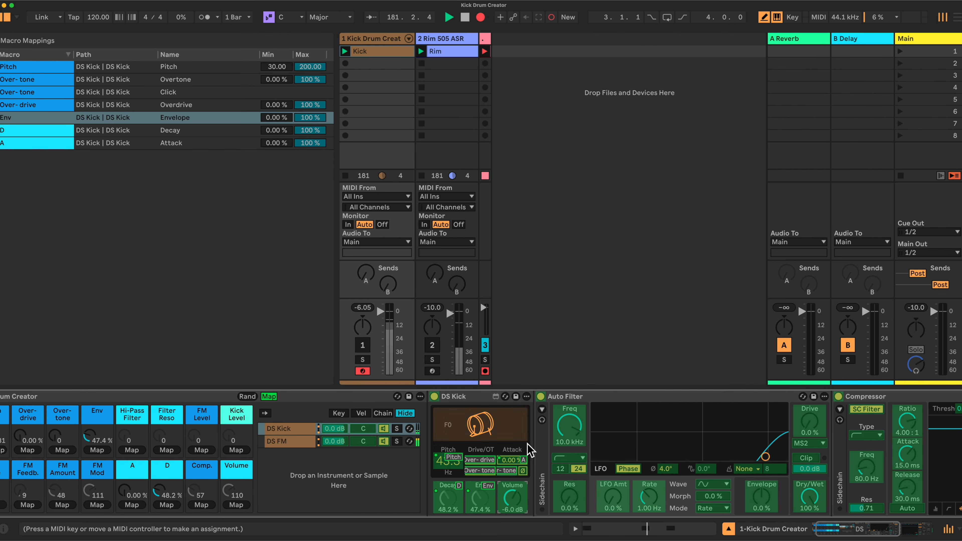
double_click(478, 396)
scroll(547, 443, "left", 2)
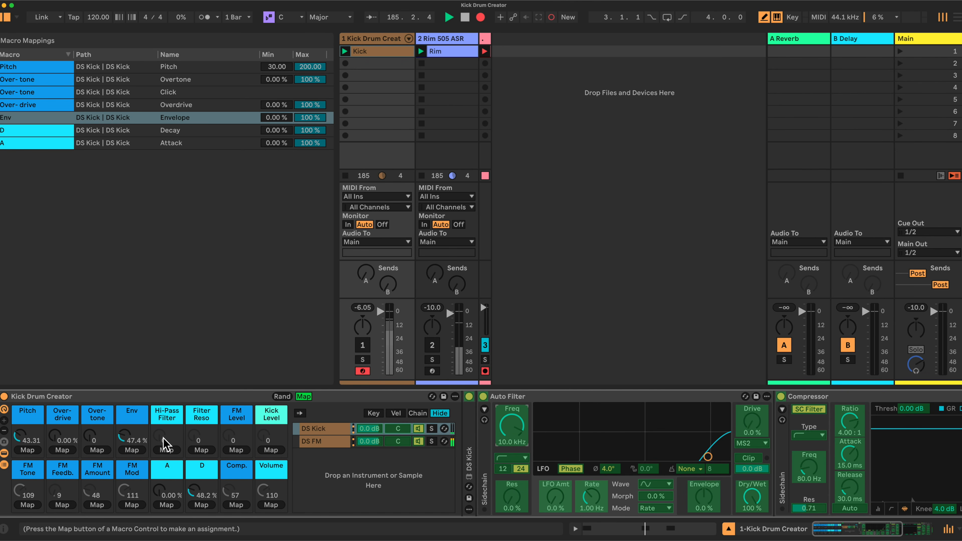
left_click(166, 449)
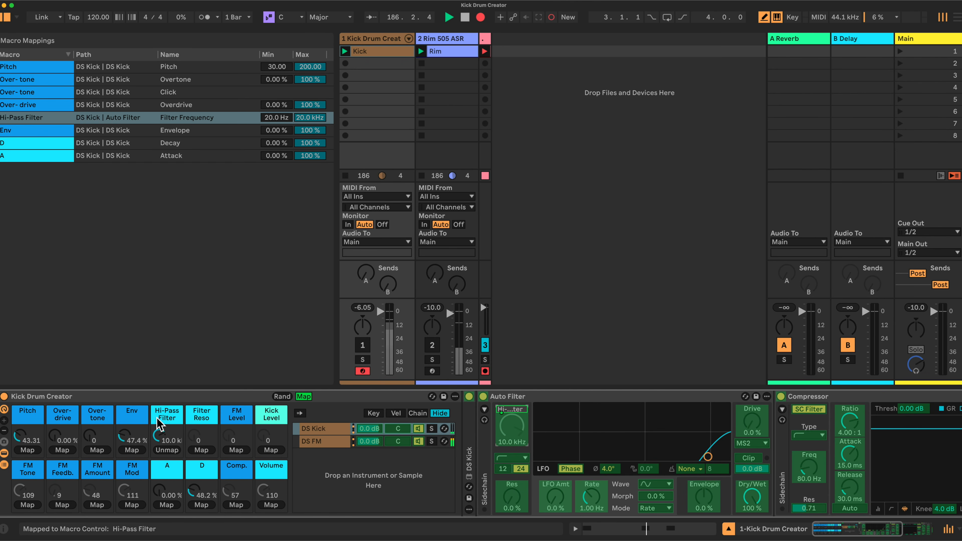
left_click(508, 496)
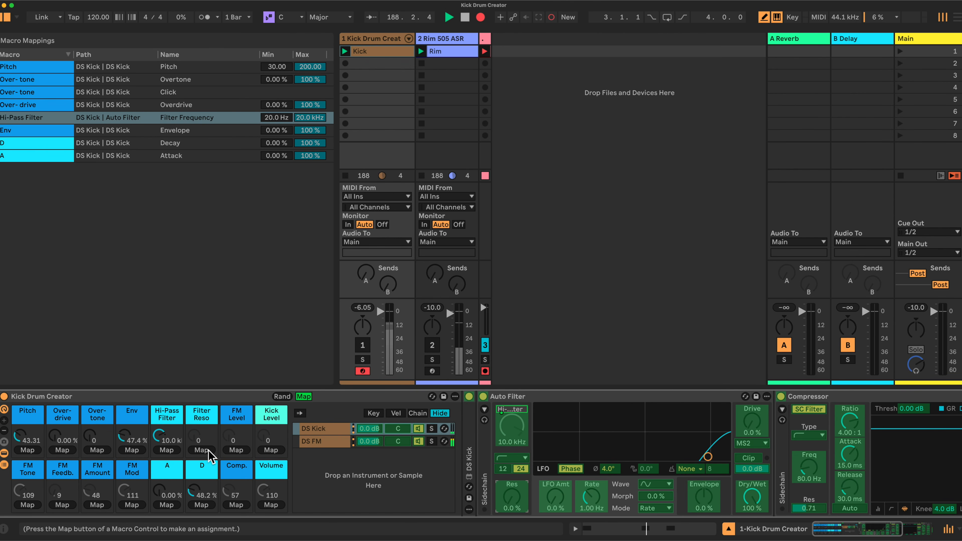
left_click(201, 449)
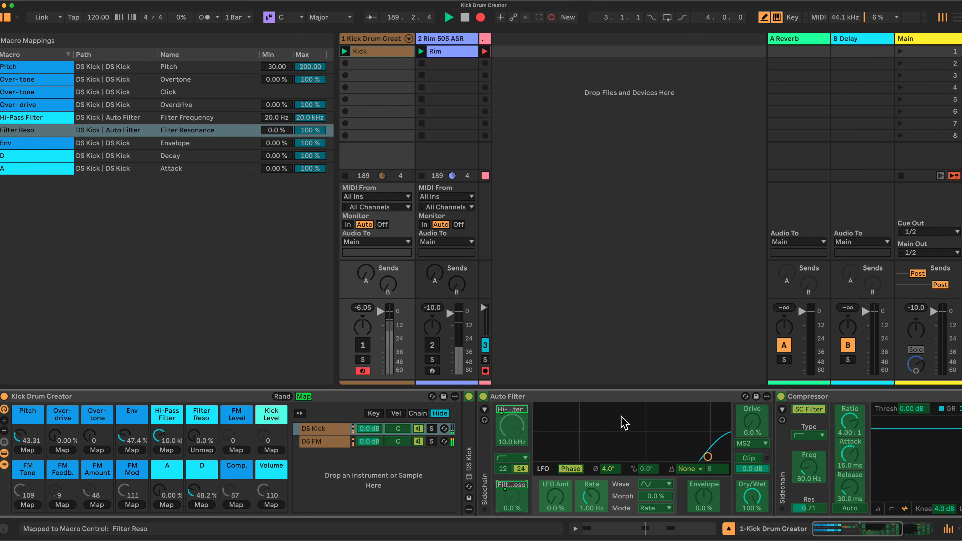
Step: Collapse the Auto Filter in the DS Kick chain and map the Compressor's Threshold to the Comp. macro
double_click(617, 396)
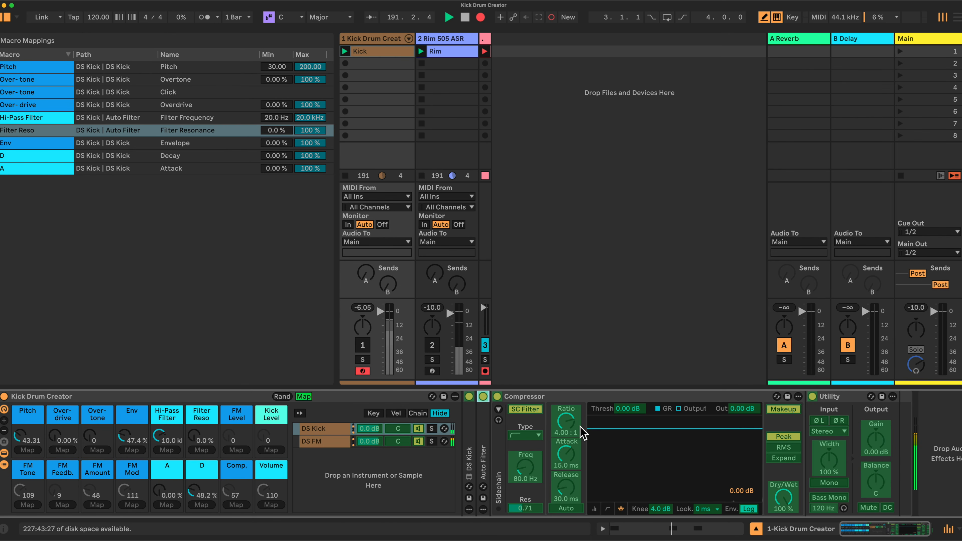
left_click(628, 410)
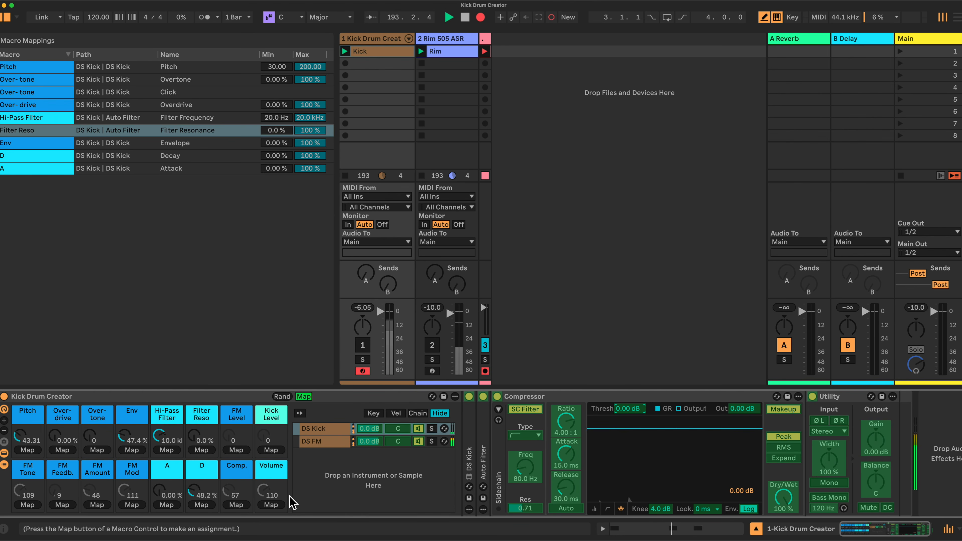
left_click(235, 504)
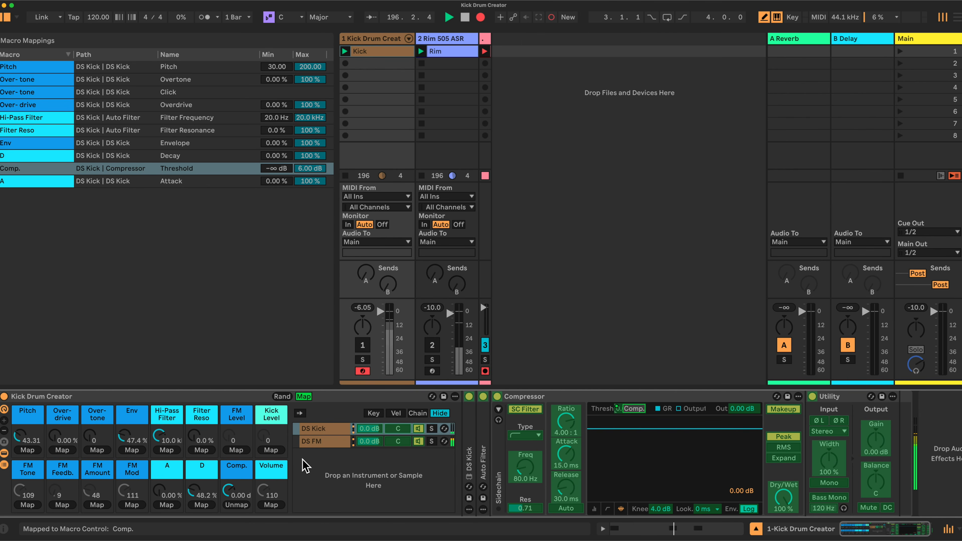
Step: Map the DS Kick chain volume to the Kick Level macro and the DS FM chain volume to FM Level
left_click(369, 429)
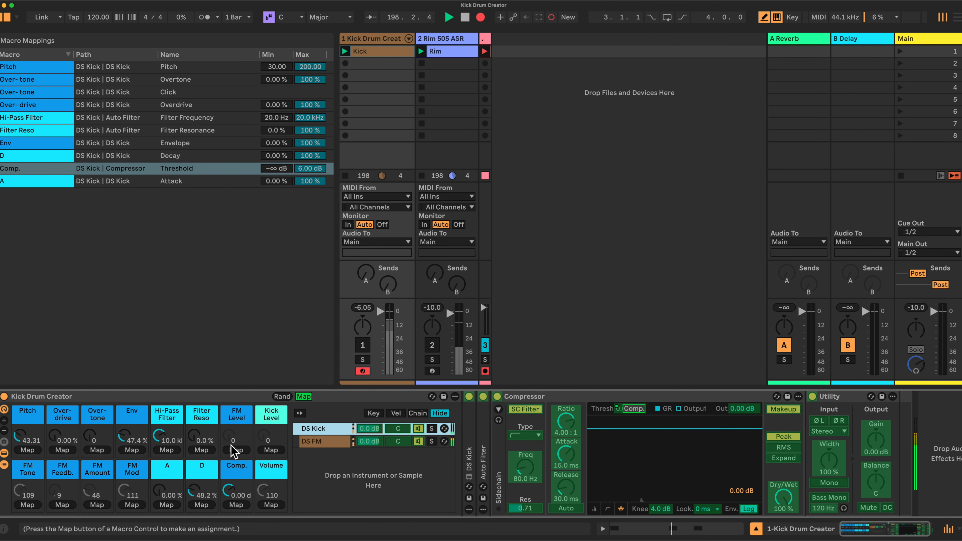
left_click(271, 449)
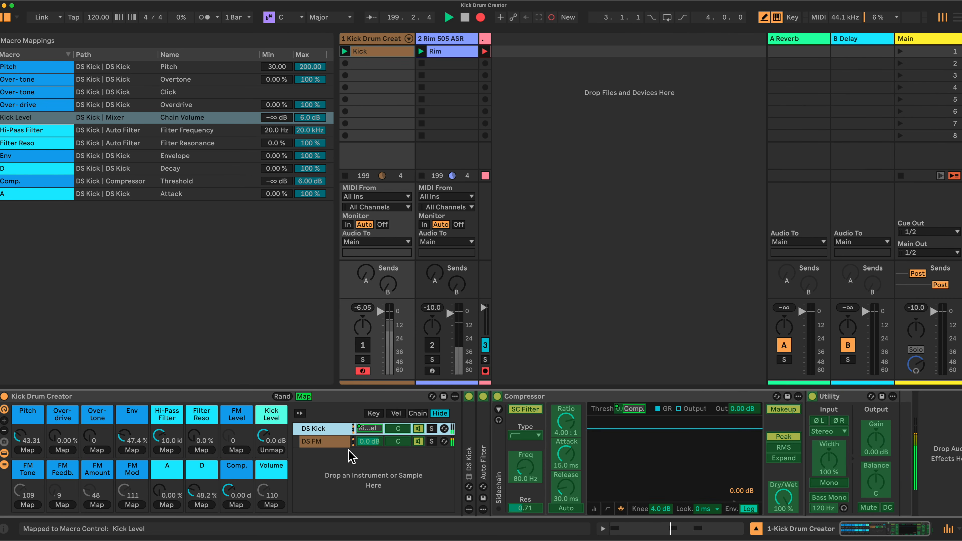
left_click(365, 441)
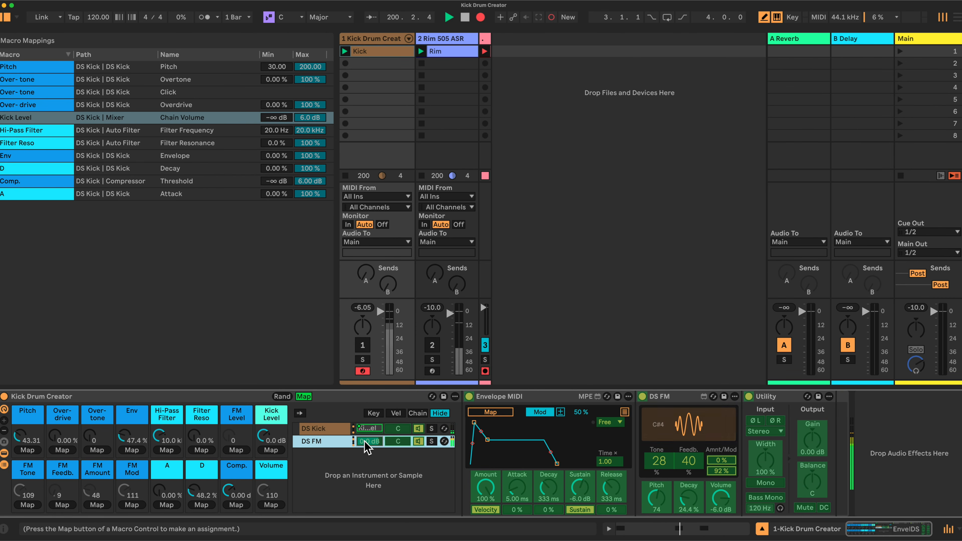
left_click(232, 450)
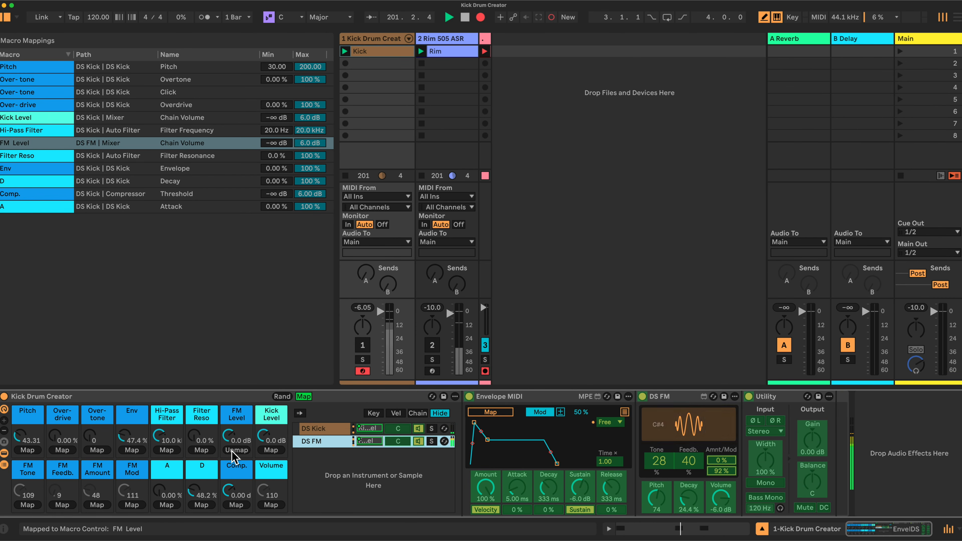
Step: Map the Utility output Gain of both the DS Kick and DS FM chains to the Volume macro
left_click(323, 429)
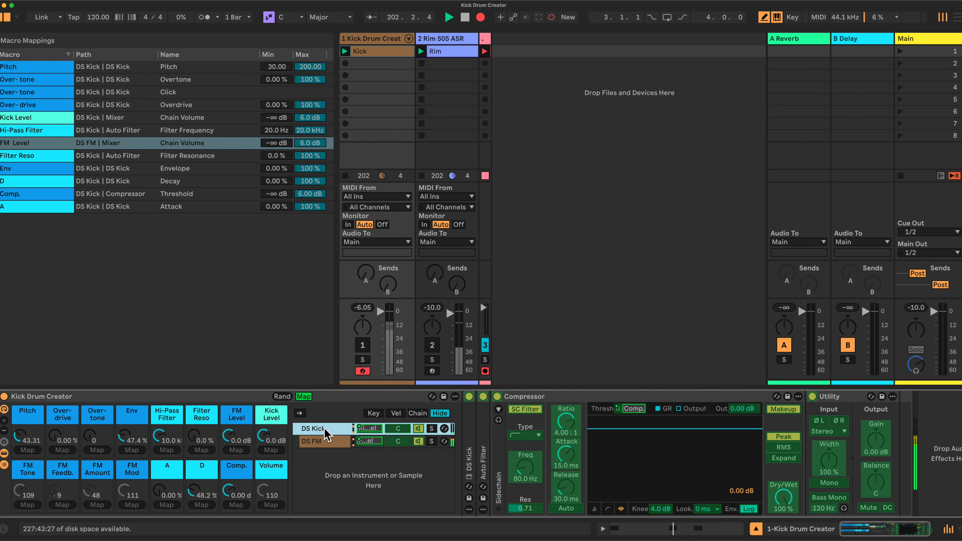
left_click(878, 443)
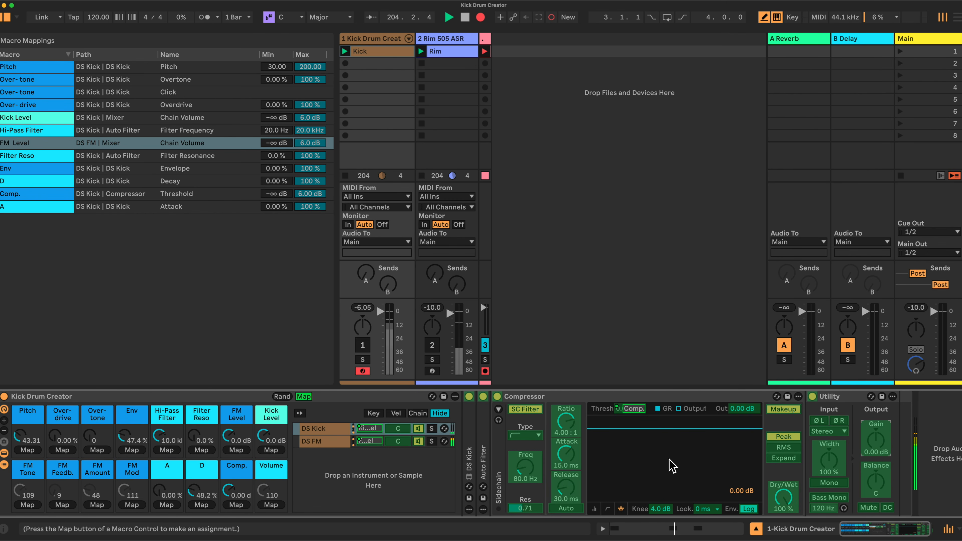
left_click(271, 505)
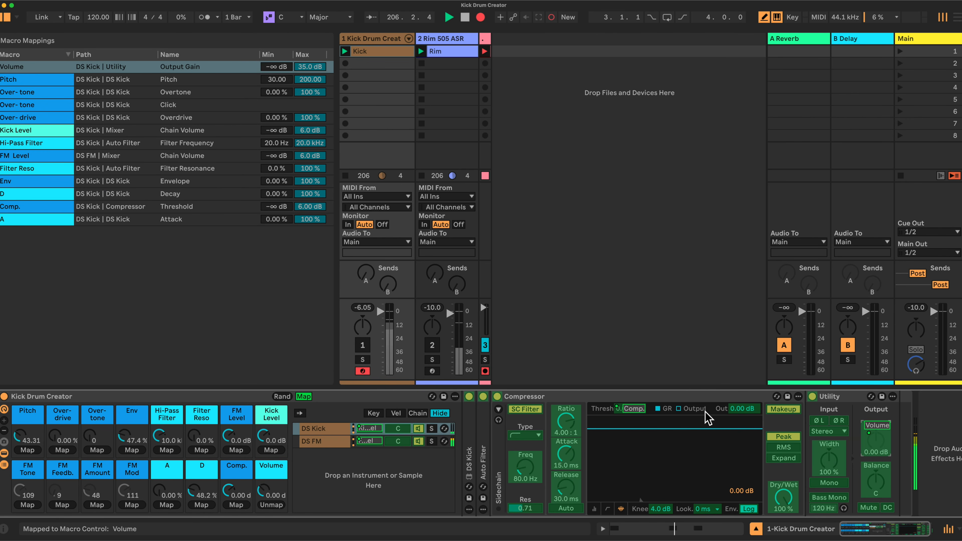
left_click(334, 442)
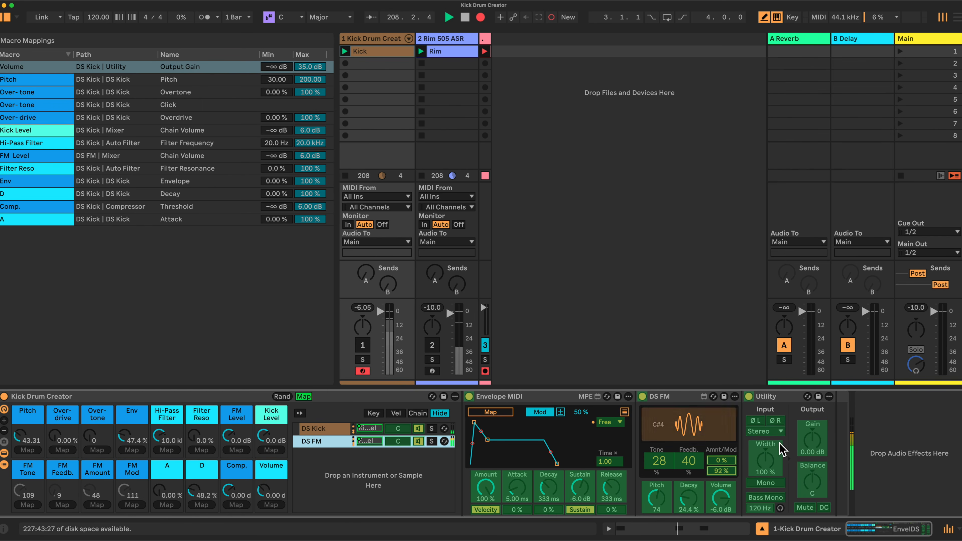
left_click(812, 440)
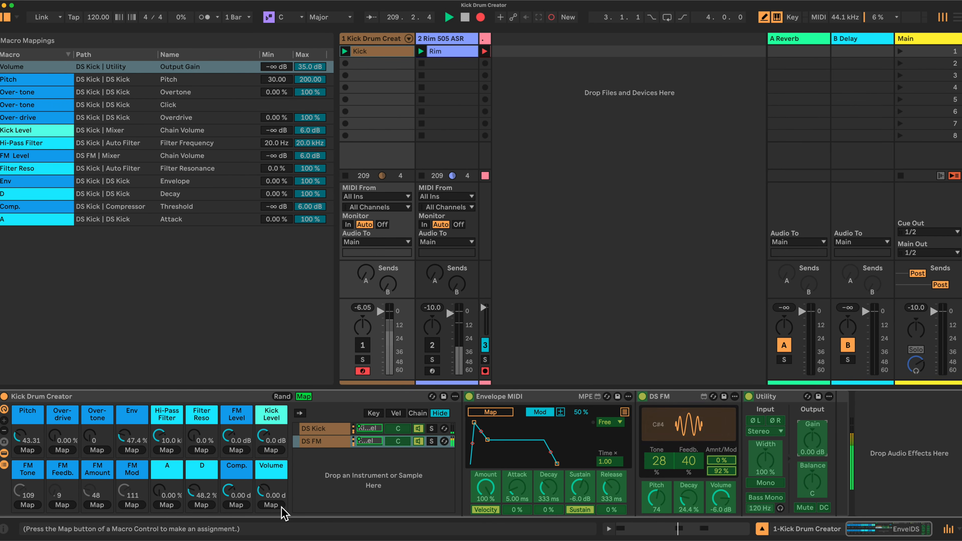
left_click(271, 505)
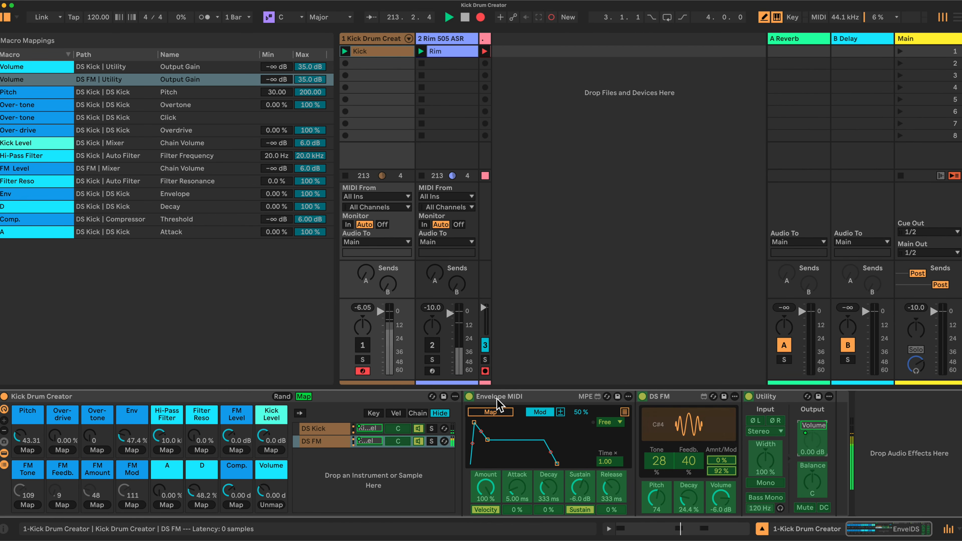
Step: Leave macro mapping and assign the Envelope MIDI modulation to DS FM's Volume
left_click(302, 397)
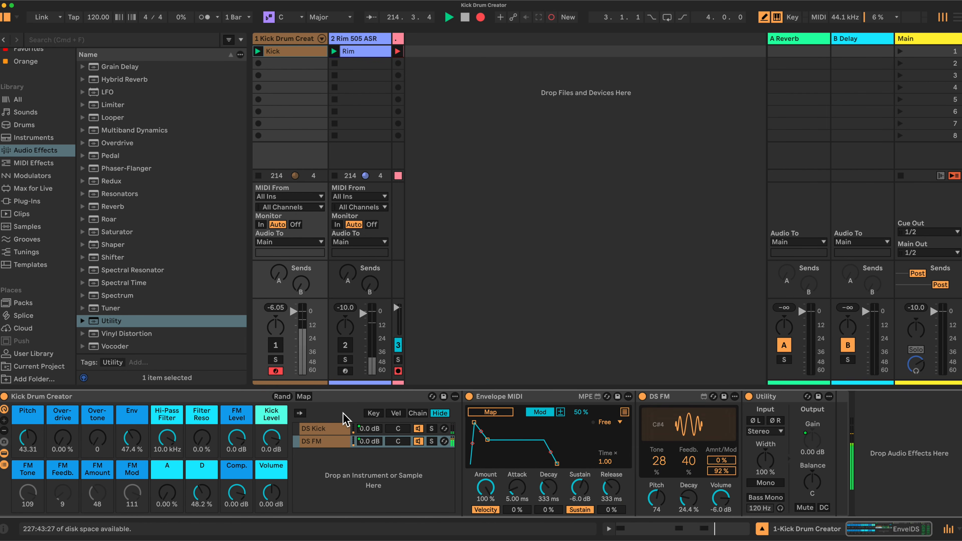
left_click(496, 413)
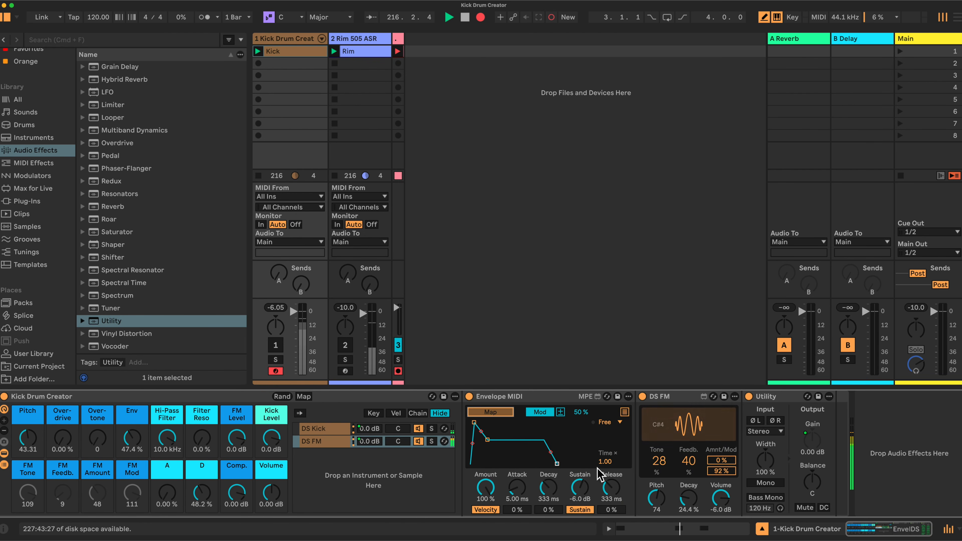
left_click(721, 497)
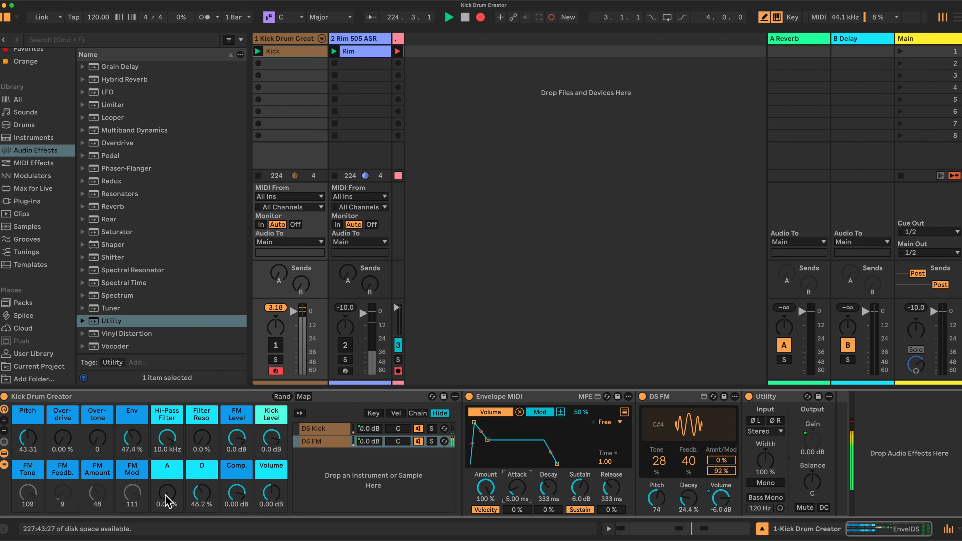
Step: Map the Envelope MIDI's Attack to the A macro
left_click(304, 396)
left_click(517, 487)
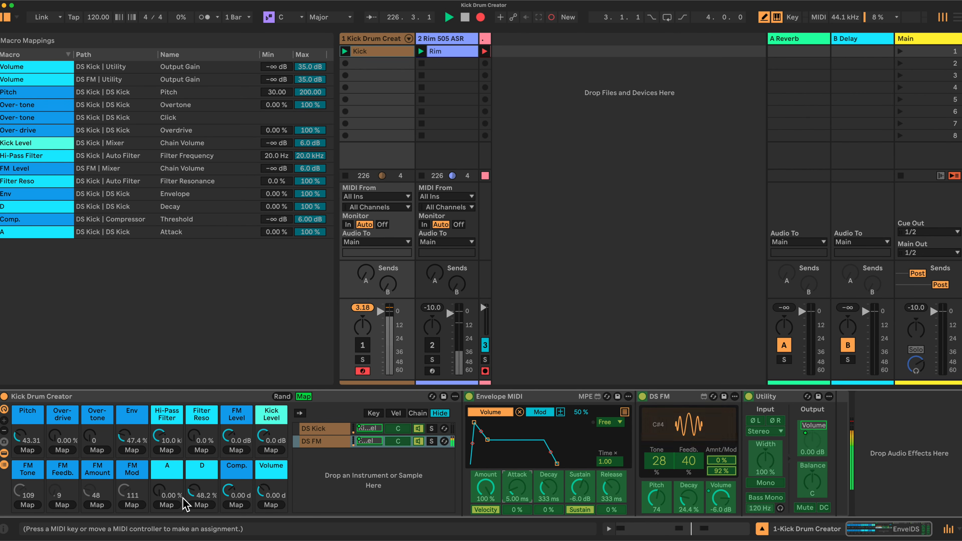
left_click(167, 504)
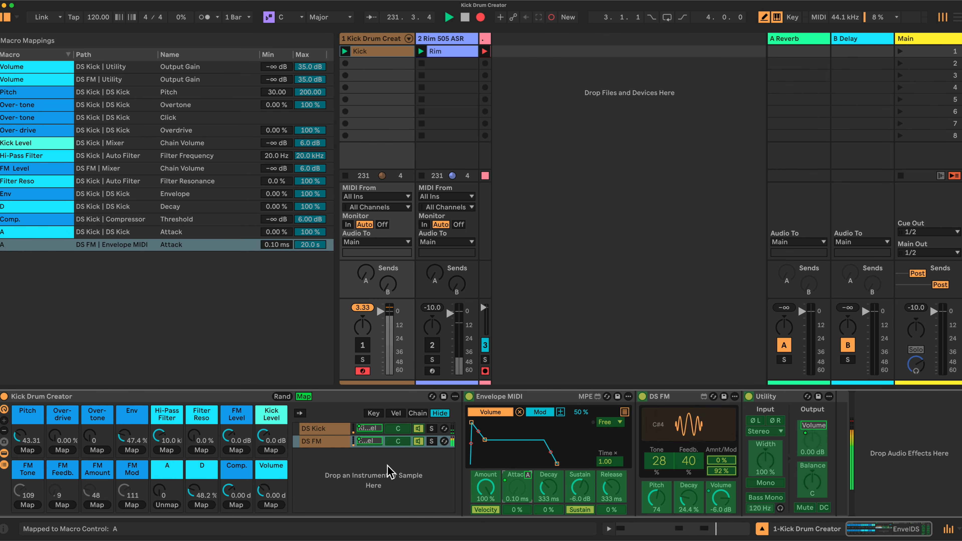
Step: Leave macro mapping and set the Envelope MIDI's Release to 1.00 ms and Sustain to -inf dB
left_click(303, 396)
left_click_drag(611, 488, 610, 515)
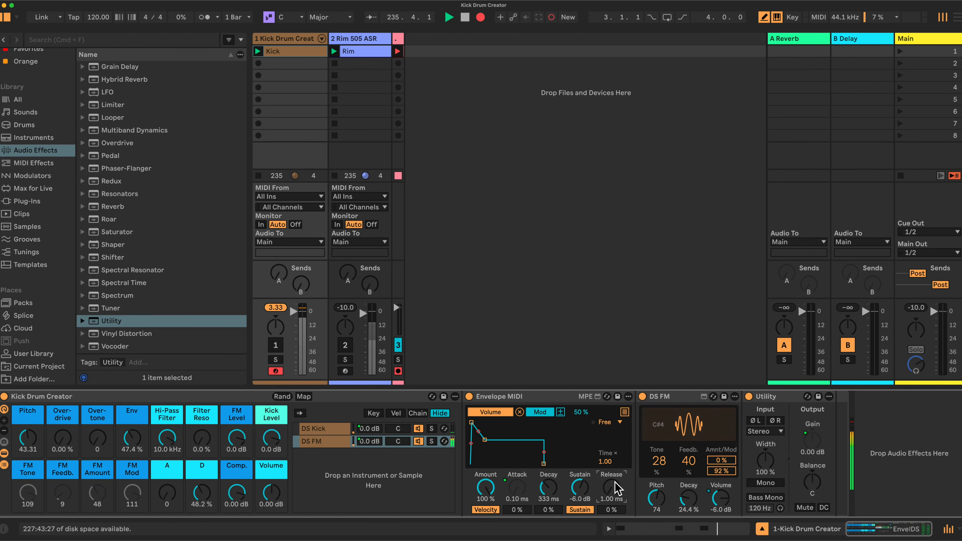
left_click_drag(578, 487, 578, 515)
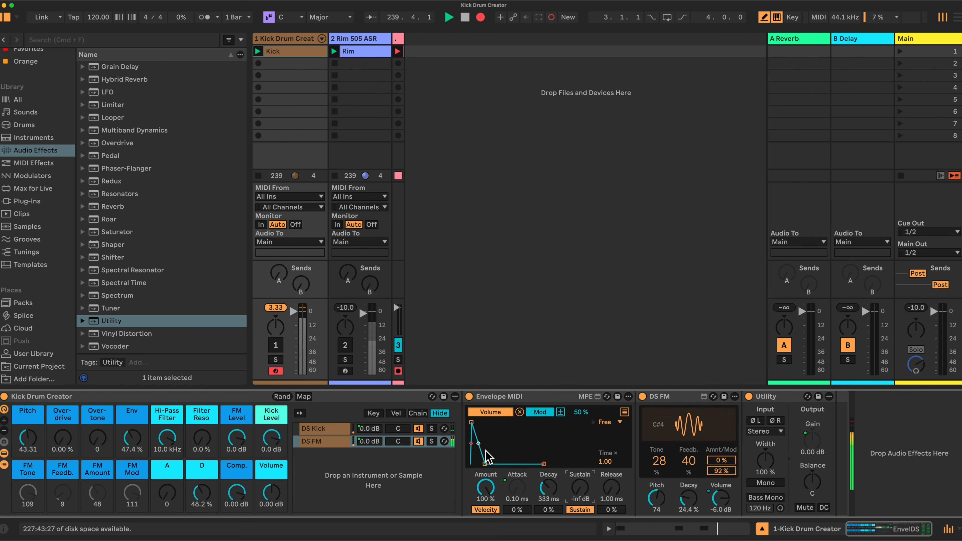
mouse_move(167, 493)
left_mouse_down()
mouse_move(167, 432)
mouse_move(167, 492)
left_mouse_up()
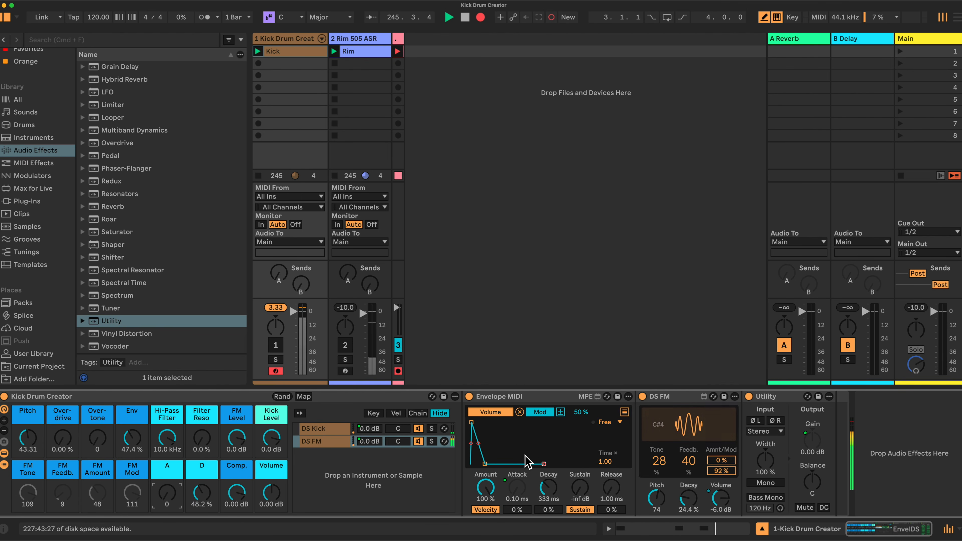
Step: Map DS FM's Tone to the FM Tone macro and its Feedback to the FM Feedb. macro
left_click(303, 396)
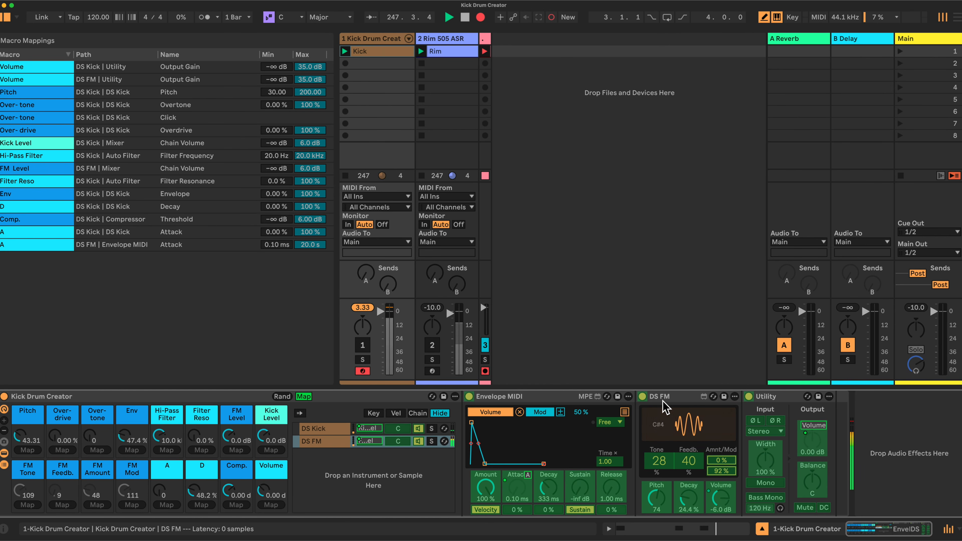
left_click(660, 468)
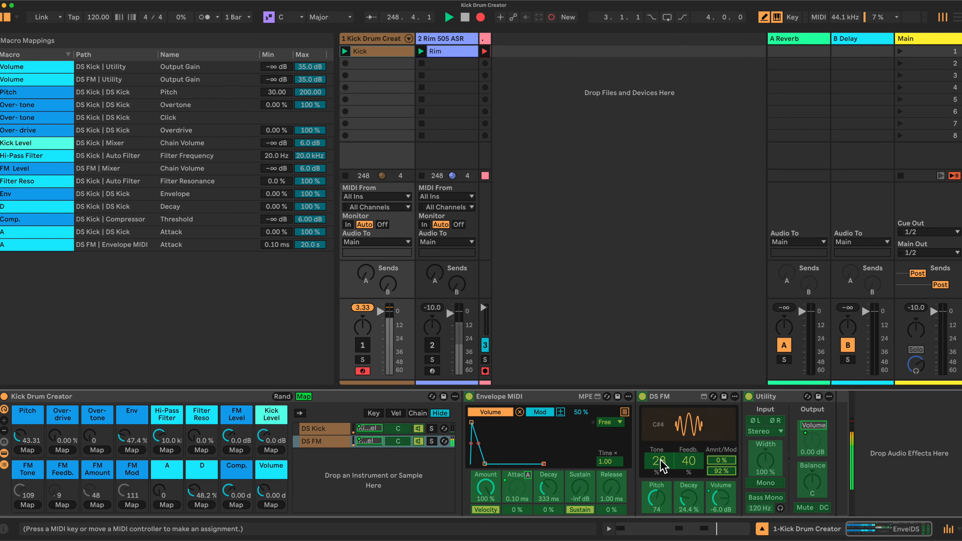
left_click(27, 505)
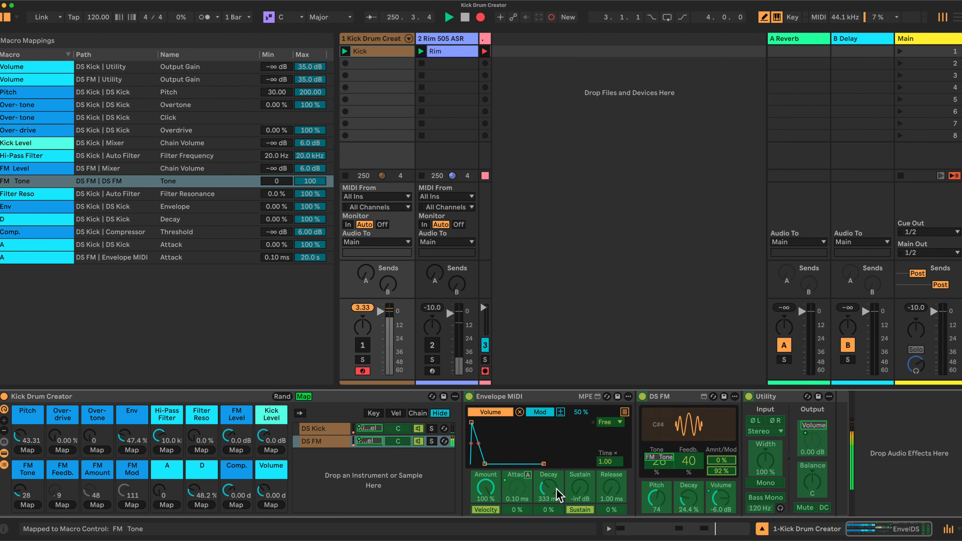
left_click(687, 463)
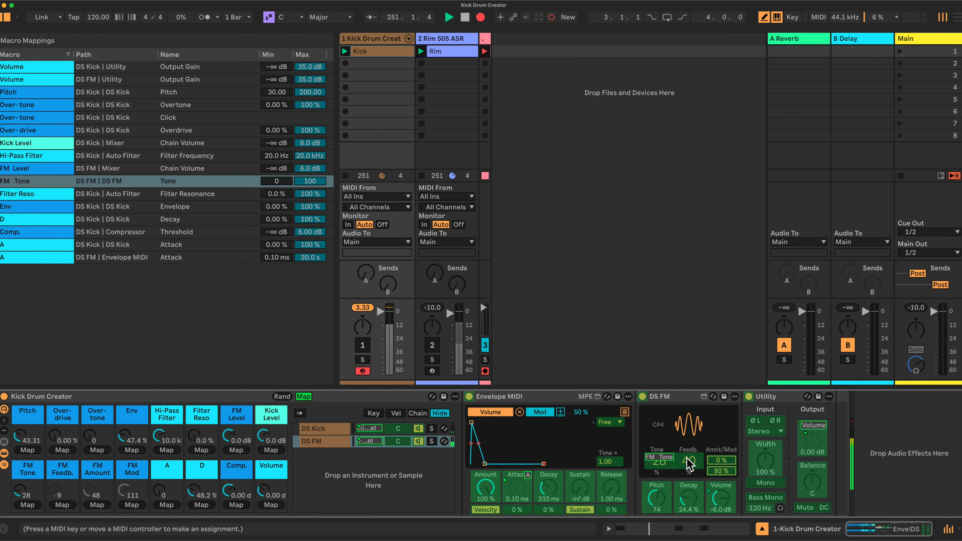
left_click(63, 505)
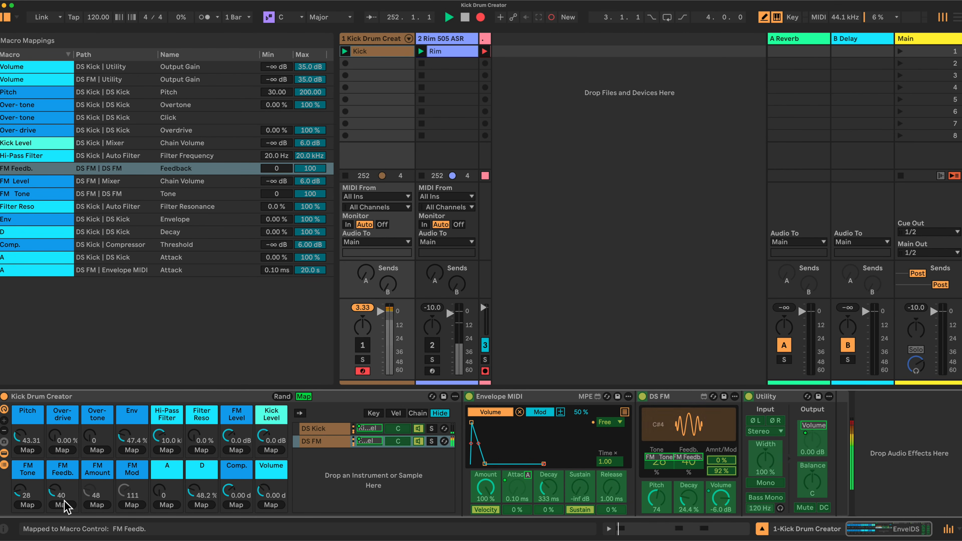
Step: Map DS FM's Amount to the FM Amount macro and its Modulation to the FM Mod macro
left_click(727, 461)
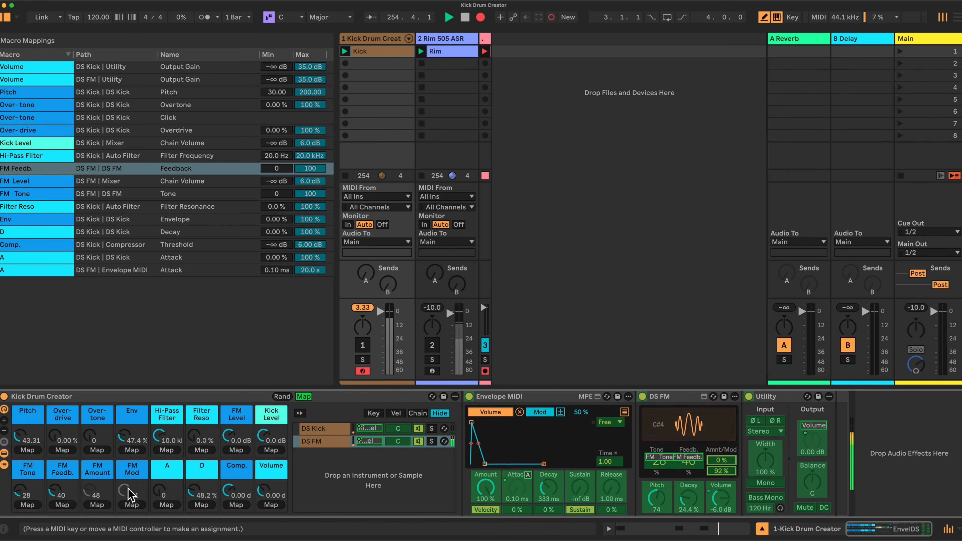
left_click(97, 504)
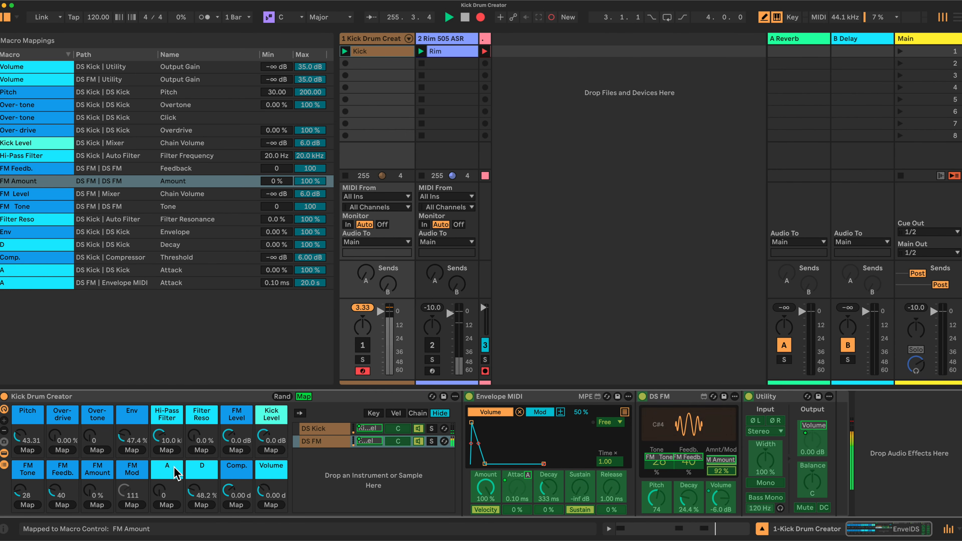
left_click(718, 470)
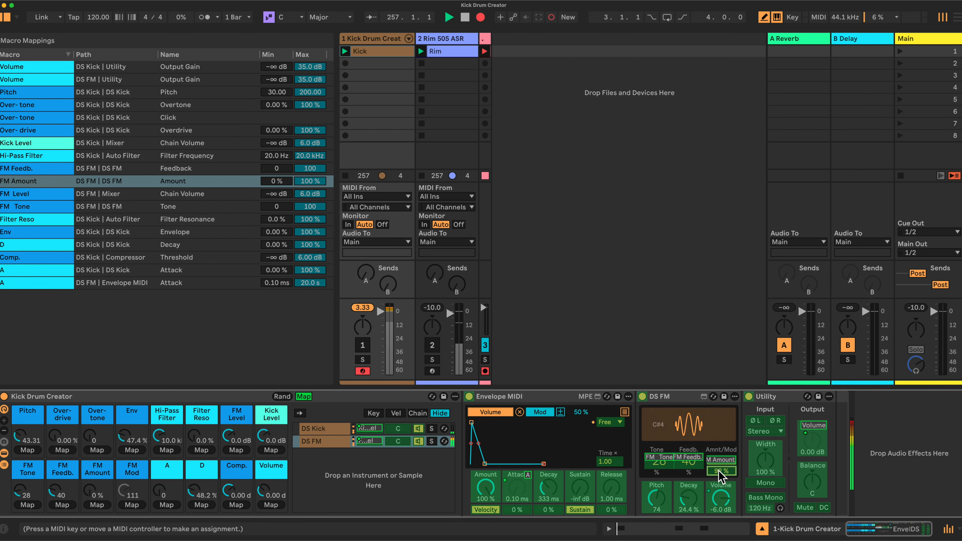
left_click(129, 505)
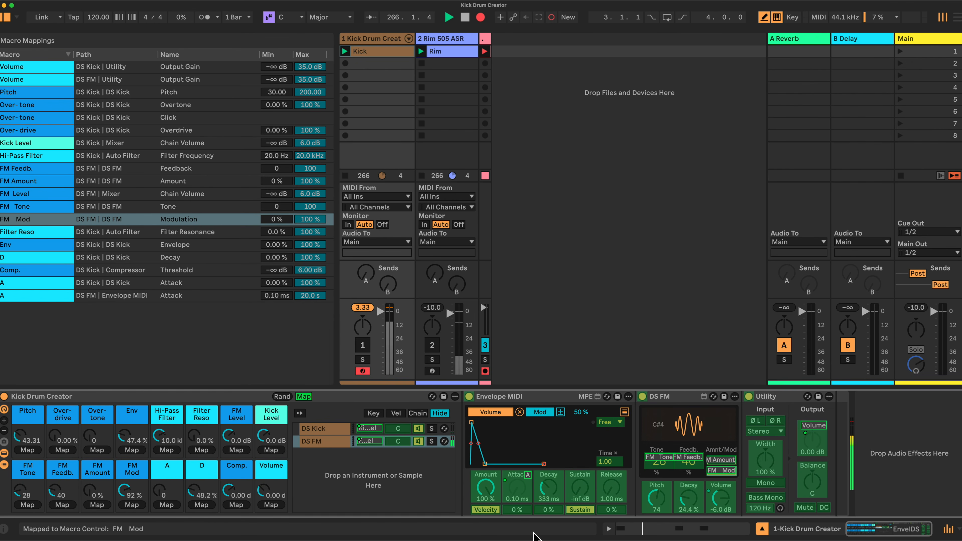
Step: Map DS FM's Pitch and Decay to the Pitch and D macros, and exit macro mapping
left_click(658, 492)
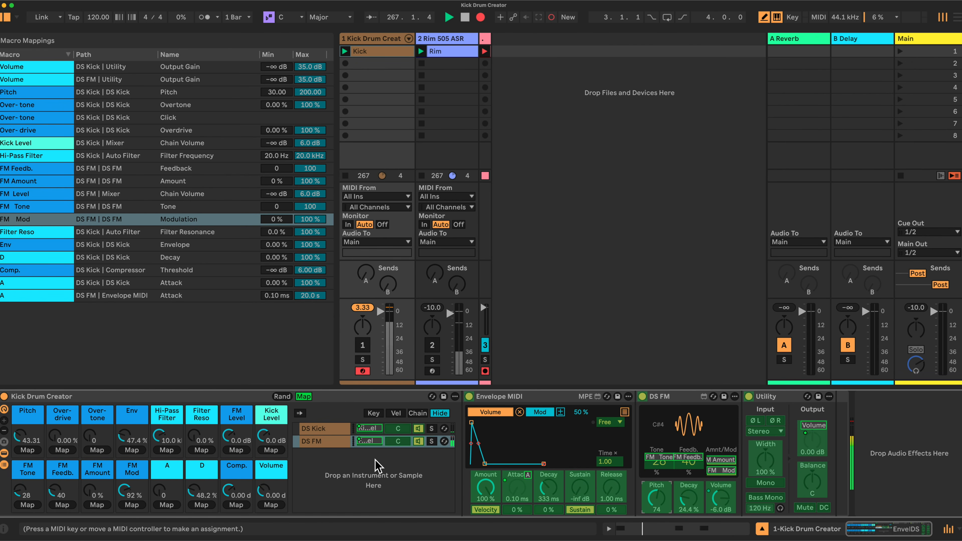
left_click(27, 450)
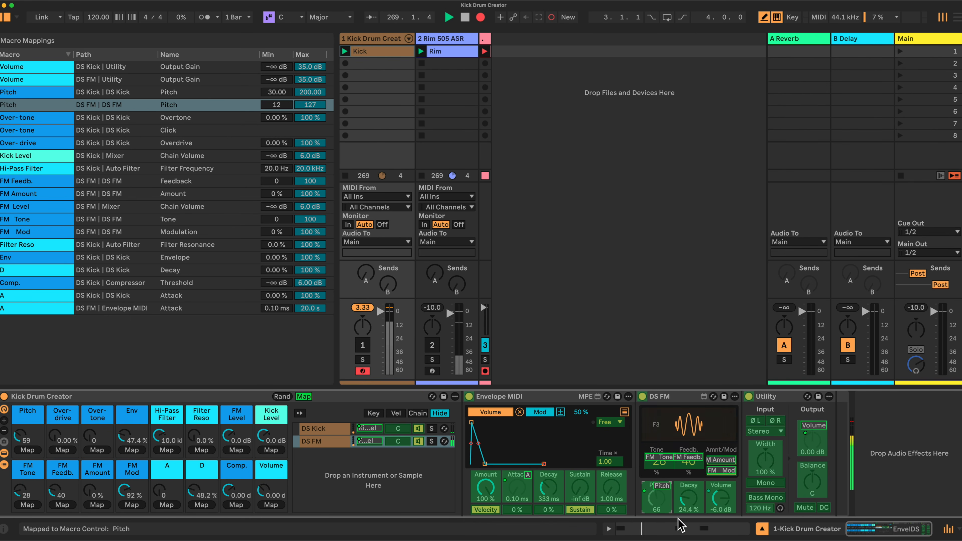
left_click(690, 499)
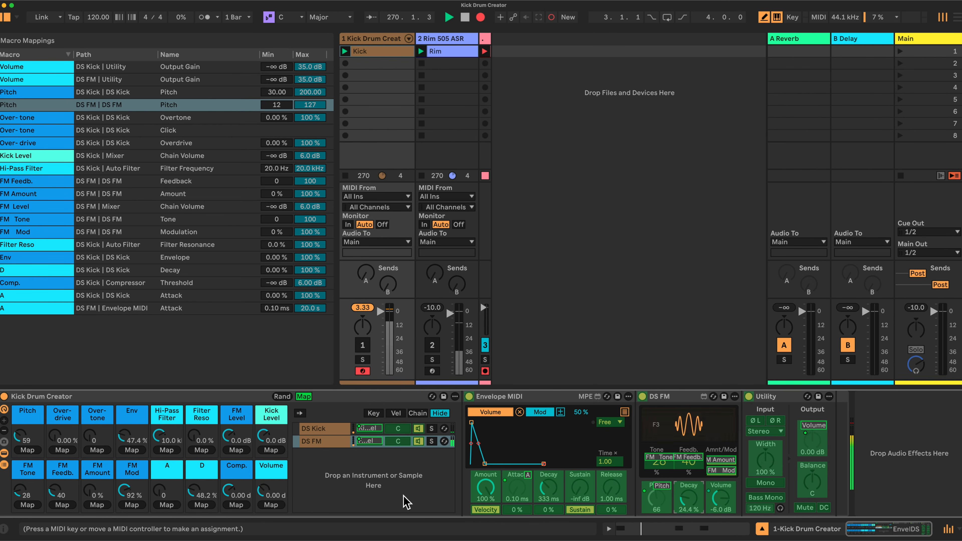
left_click(201, 505)
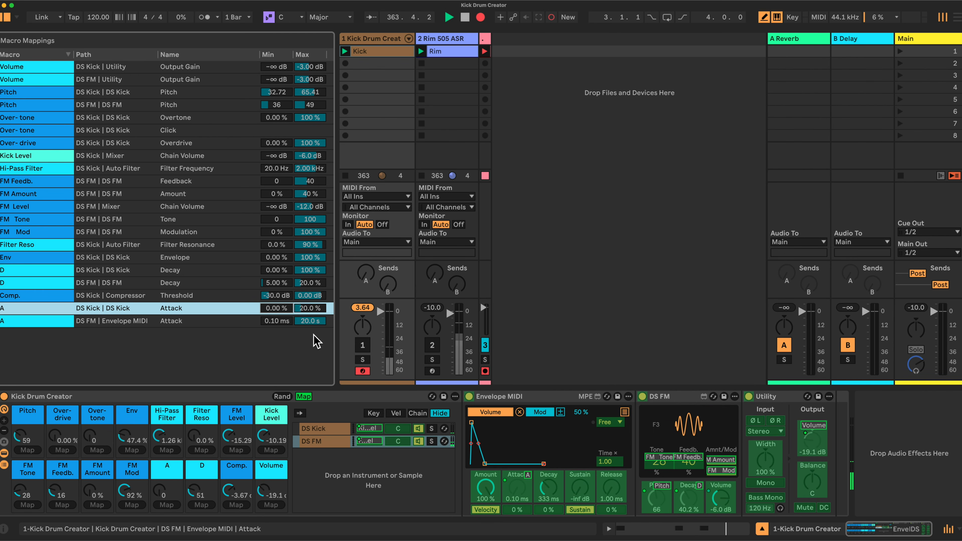
left_click(305, 396)
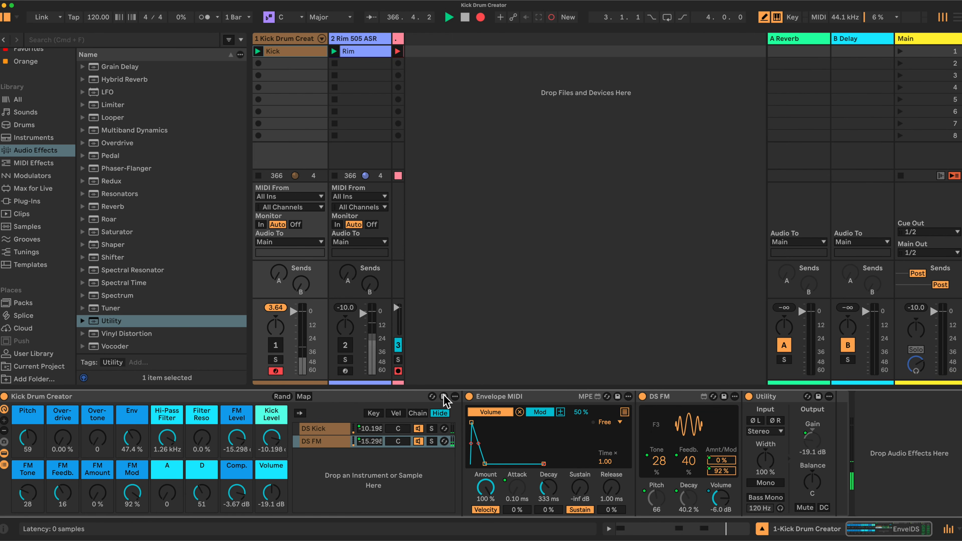
Step: Show the rack's macro variations, recall Punchy, and activate the Kick Drum Creator and Rim 505 ASR tracks
left_click(4, 442)
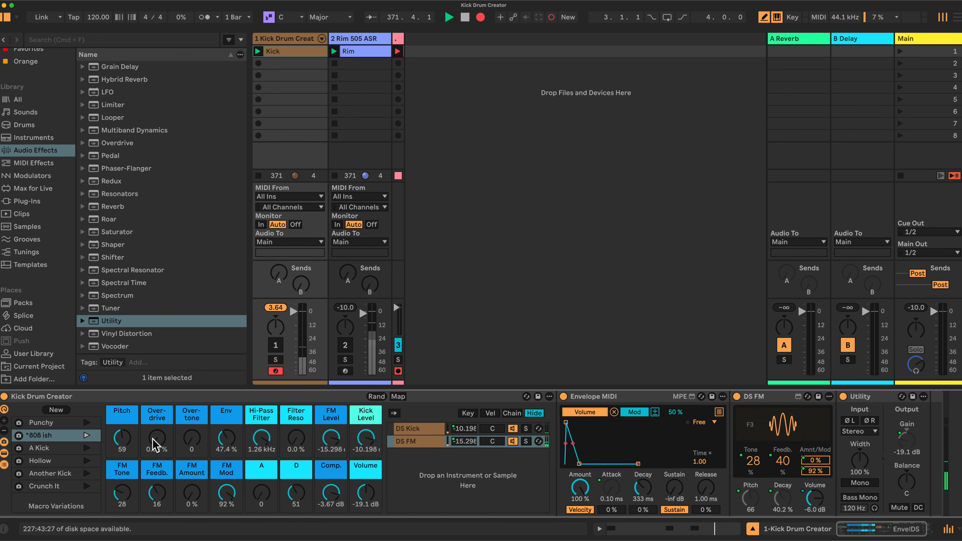
left_click(41, 423)
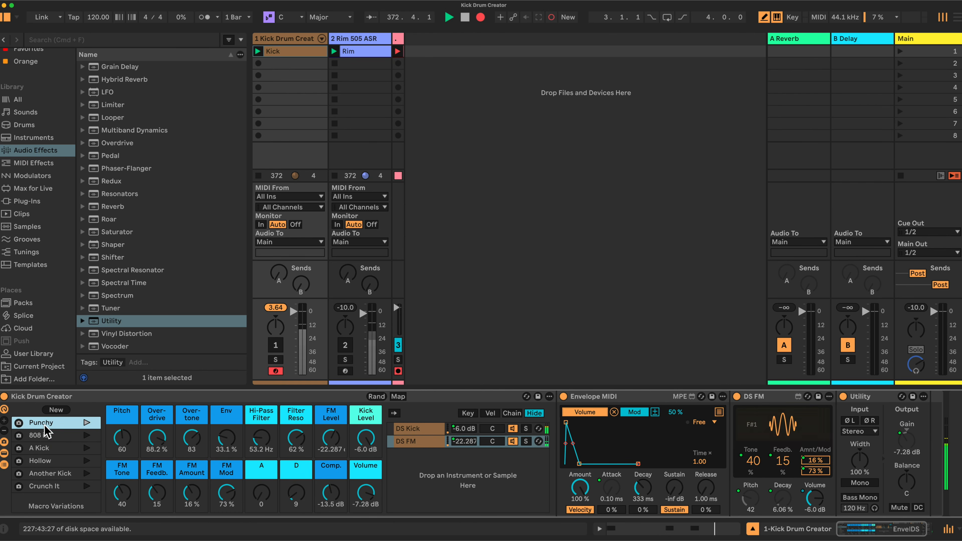
left_click(275, 345)
left_click(345, 345)
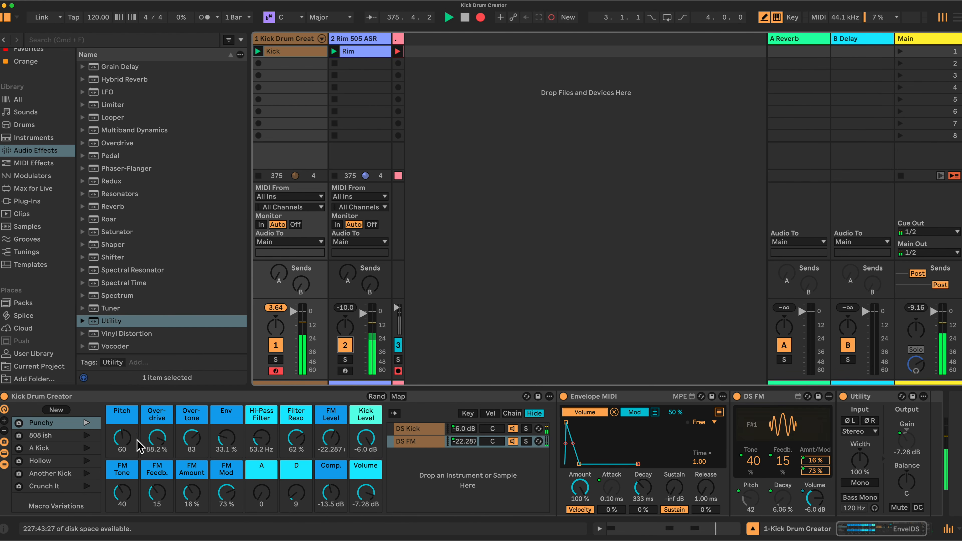
Step: Audition the 808 ish and A Kick macro variations
left_click(50, 440)
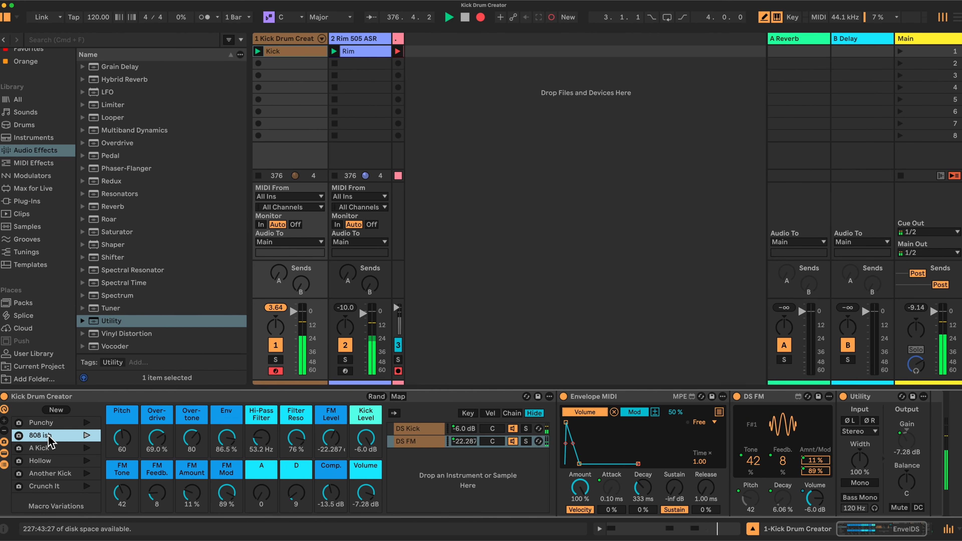
left_click(59, 448)
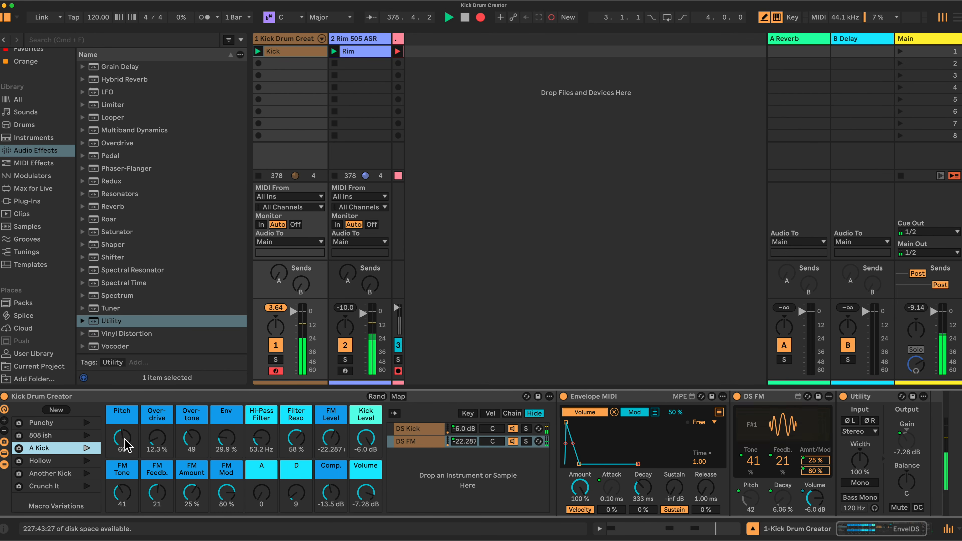
Step: Show the DS Kick chain and set Volume to -7.03 dB, Hi-Pass Filter 51.3 Hz, Filter Reso 90 %, Env 92.4 %, Overtone 99 and Overdrive 77.2 %
left_click(422, 428)
mouse_move(376, 487)
left_mouse_down()
mouse_move(376, 499)
mouse_move(363, 496)
left_mouse_up()
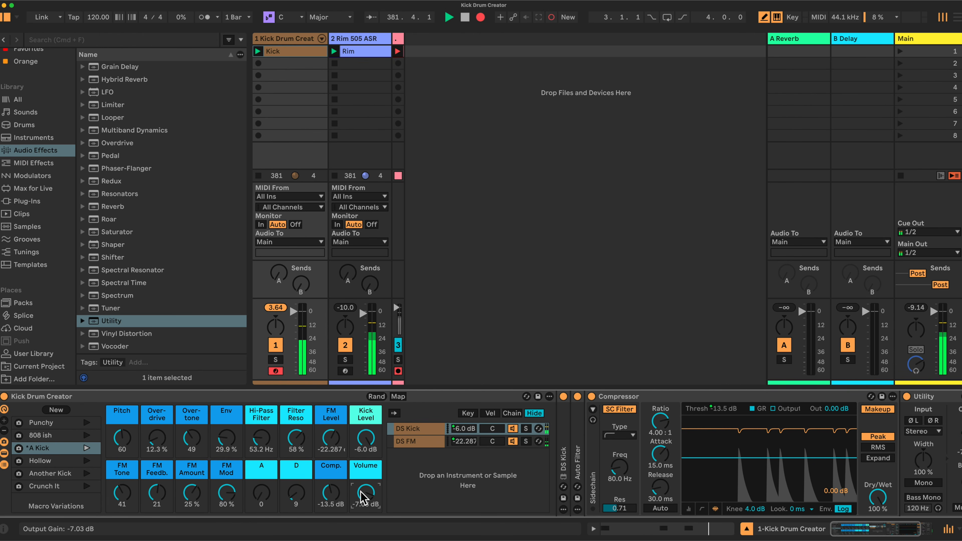
left_click_drag(365, 437, 330, 439)
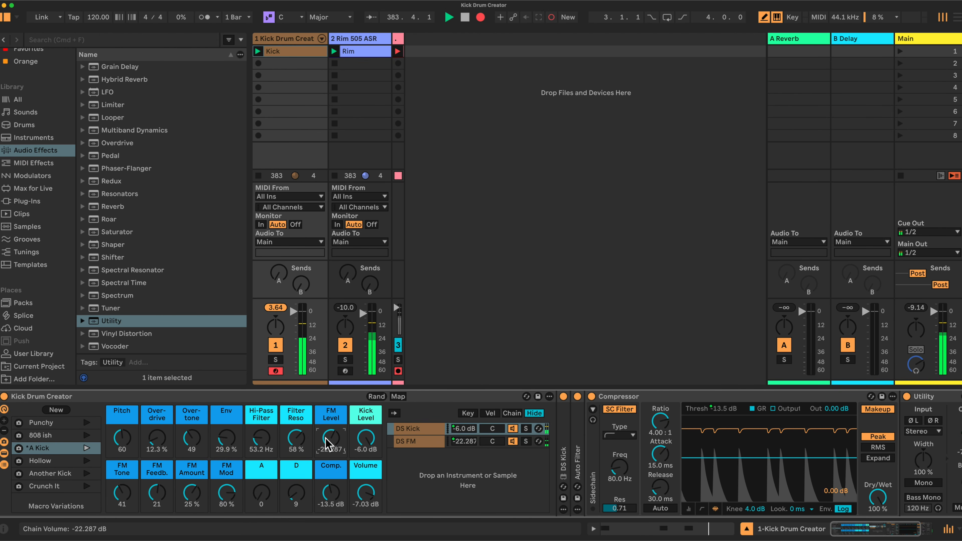
mouse_move(269, 439)
left_mouse_down()
mouse_move(268, 424)
mouse_move(269, 435)
left_mouse_up()
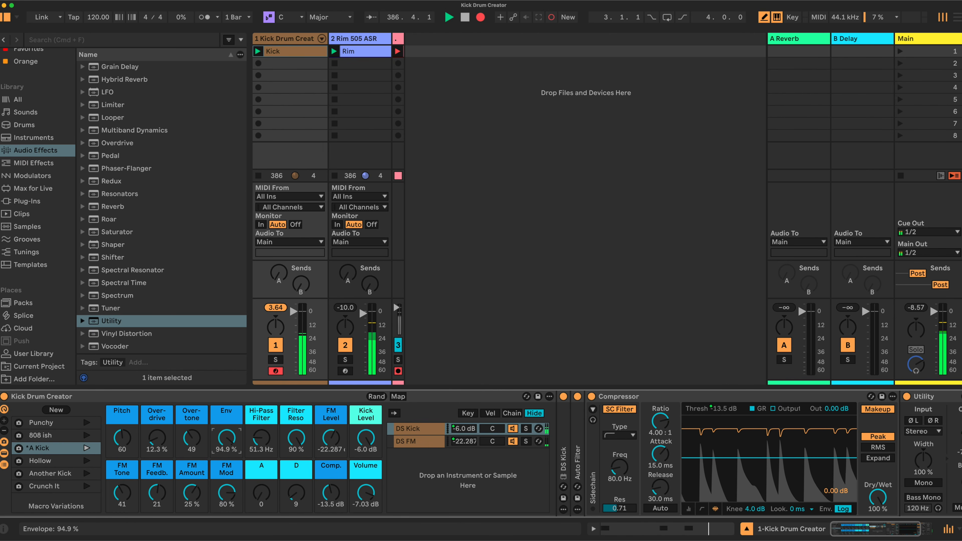
left_click_drag(226, 437, 227, 440)
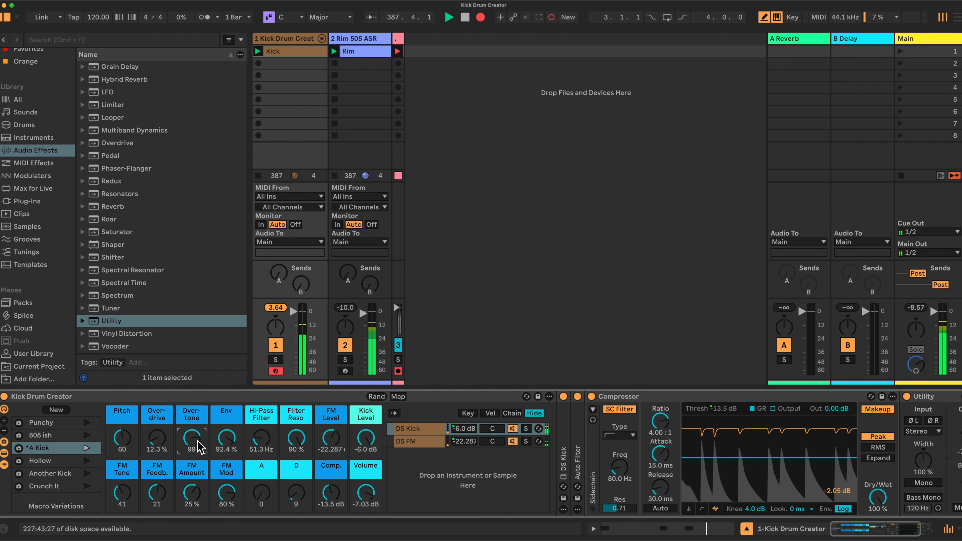
left_click_drag(157, 439, 157, 413)
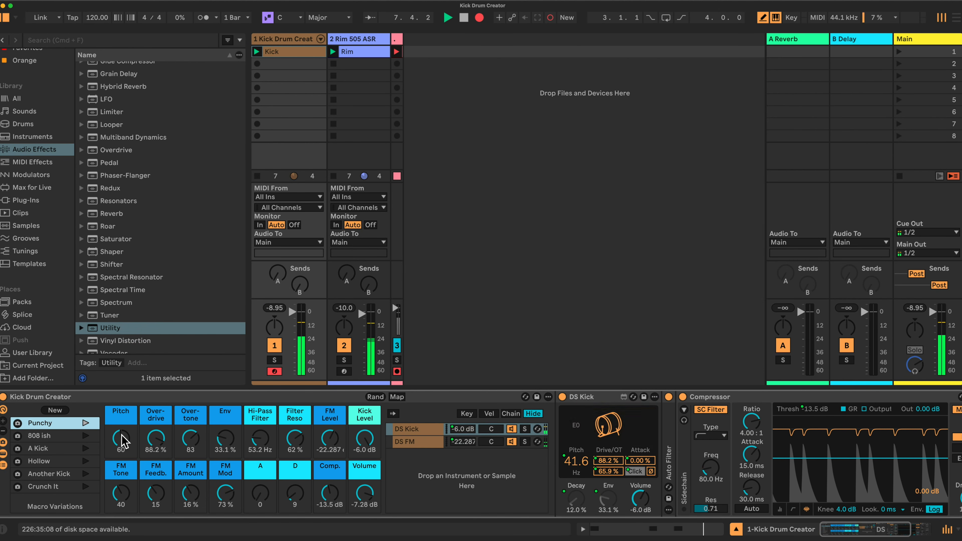
Step: Check the Exclude Macro from Randomization option on the Hi-Pass Filter, FM Level, Kick Level, Volume, Comp. and A macros
scroll(185, 446, "right", 1)
scroll(189, 446, "left", 1)
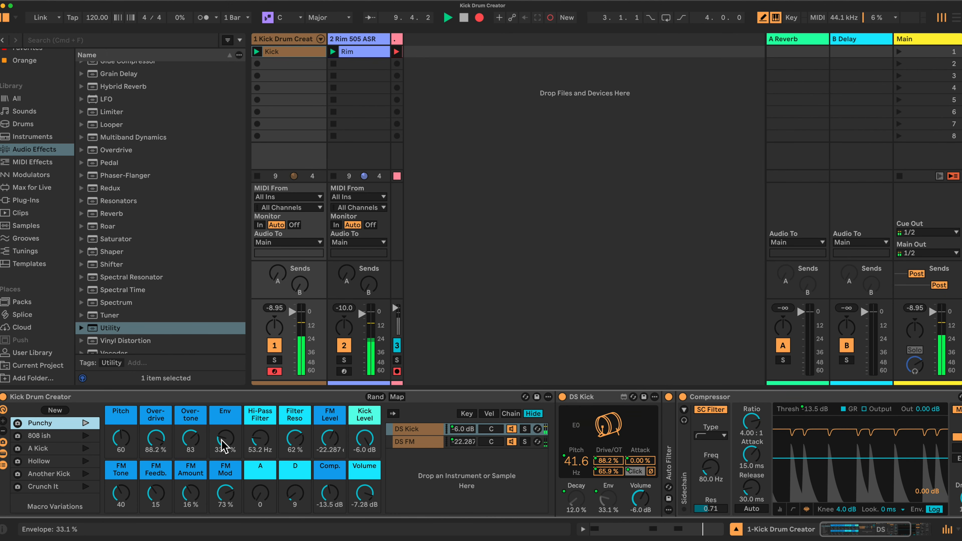
right_click(258, 438)
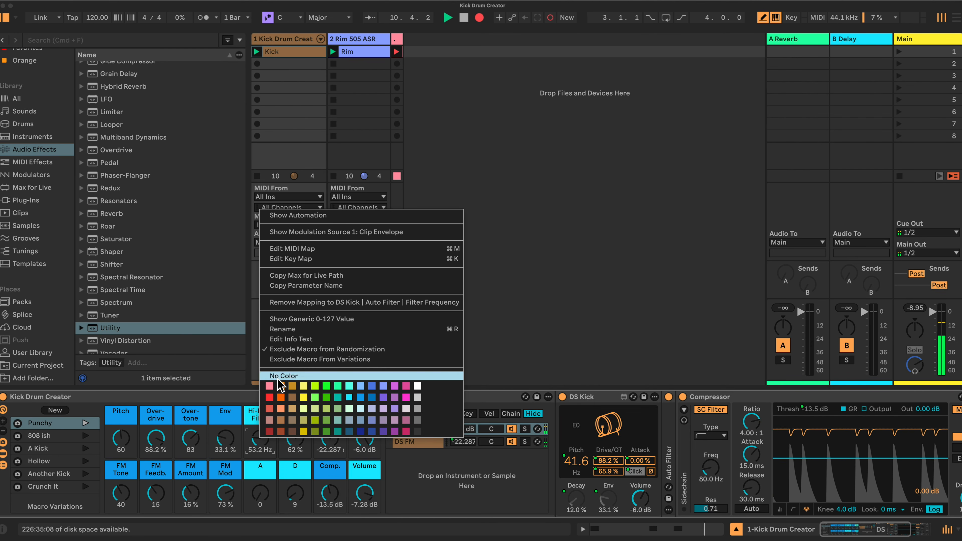
left_click(247, 397)
right_click(325, 439)
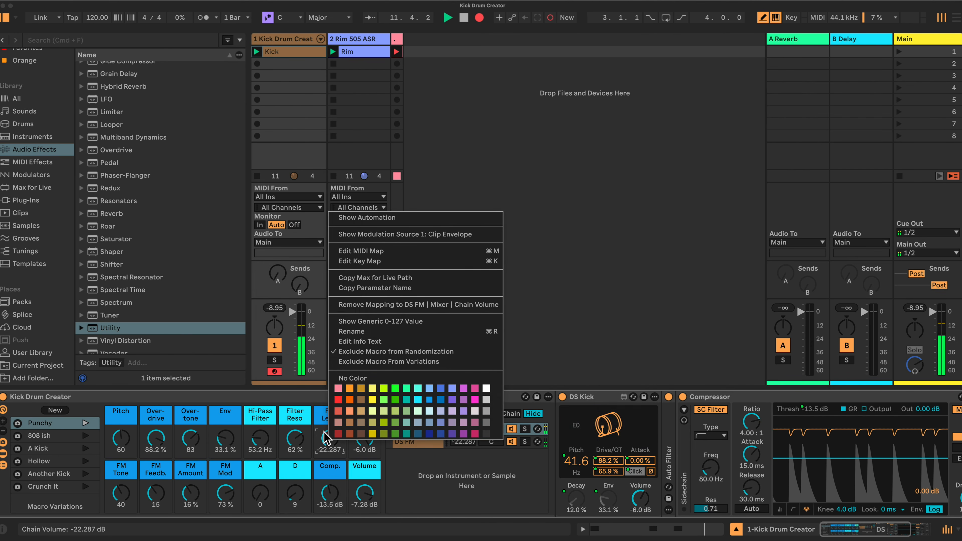
left_click(312, 400)
right_click(359, 440)
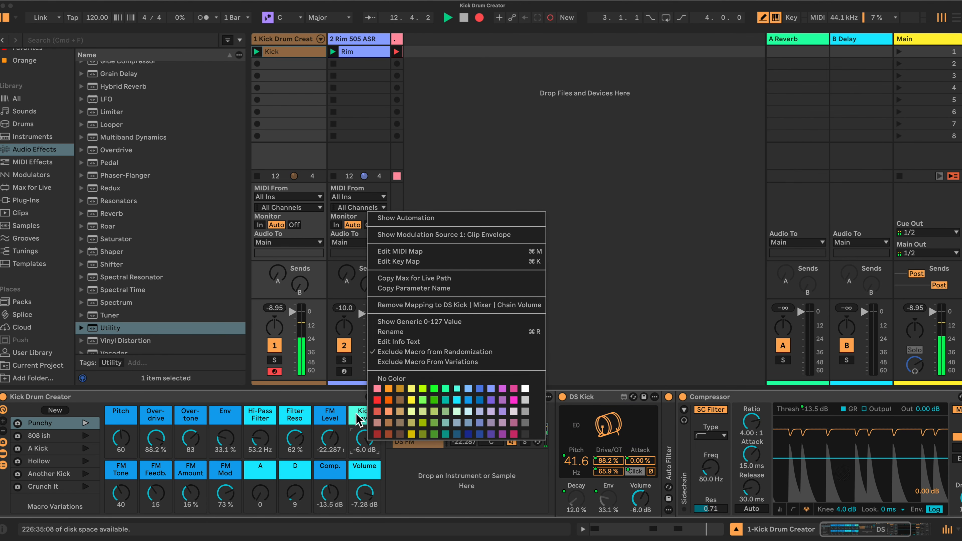
left_click(353, 402)
right_click(363, 491)
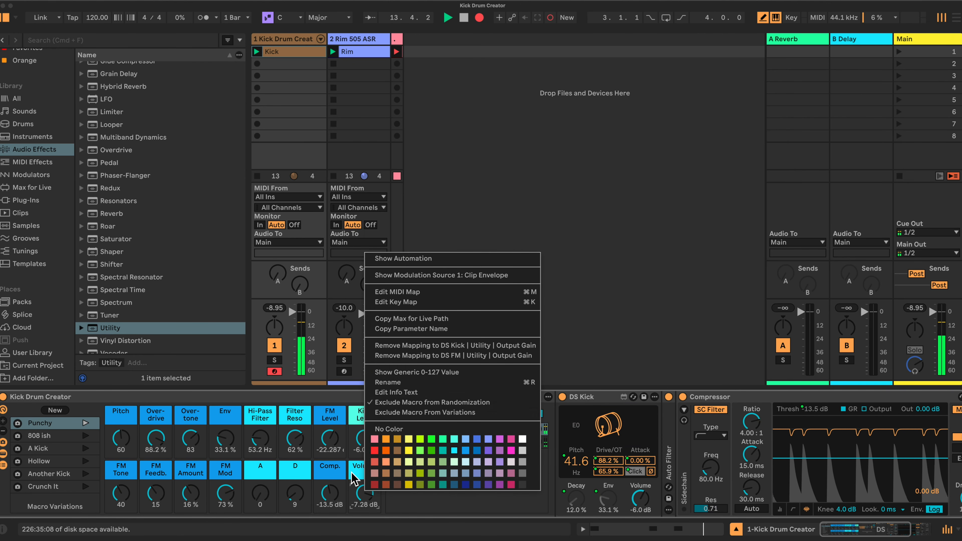
left_click(332, 472)
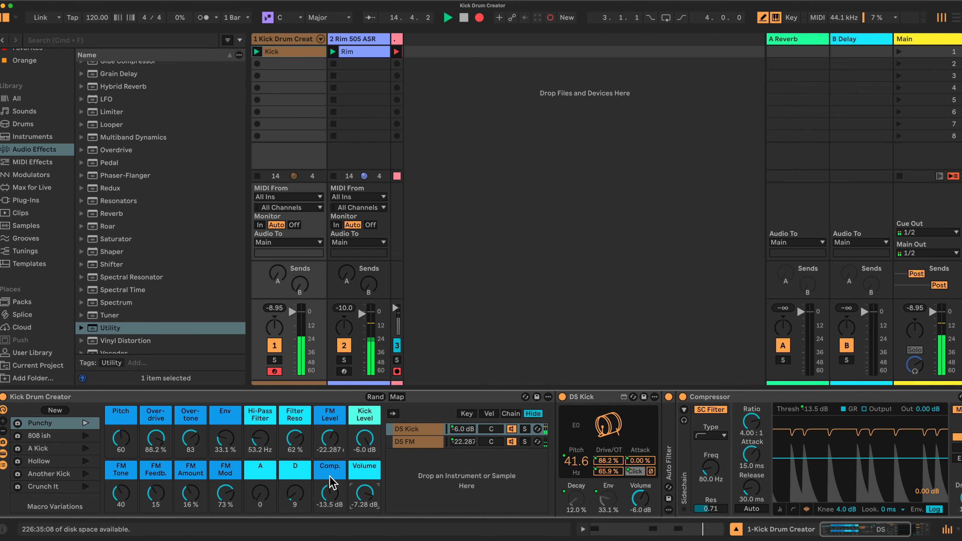
right_click(329, 492)
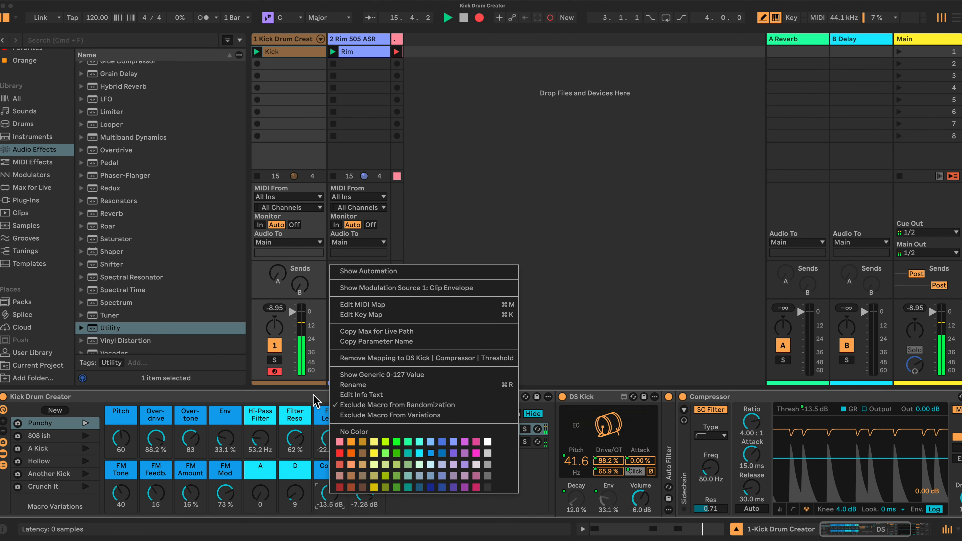
left_click(315, 401)
right_click(259, 491)
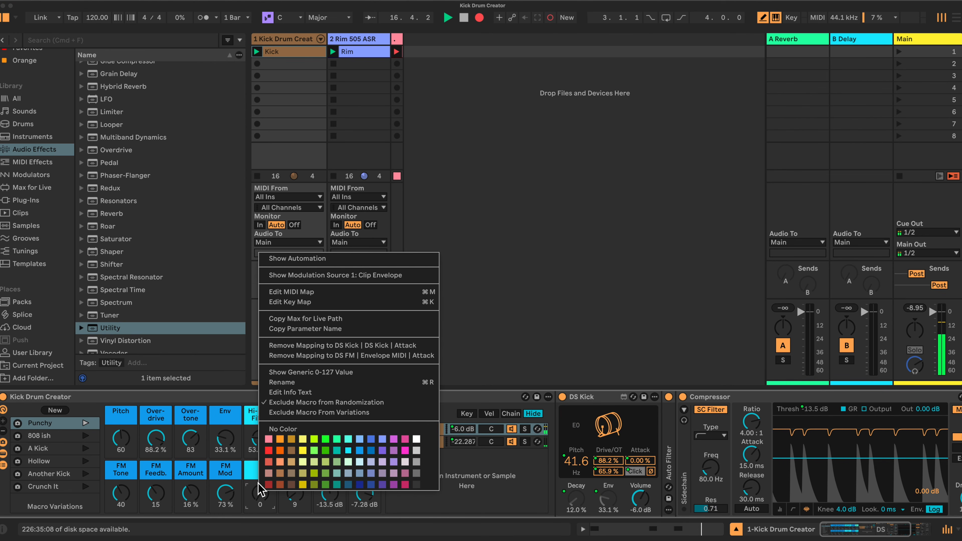
left_click(242, 400)
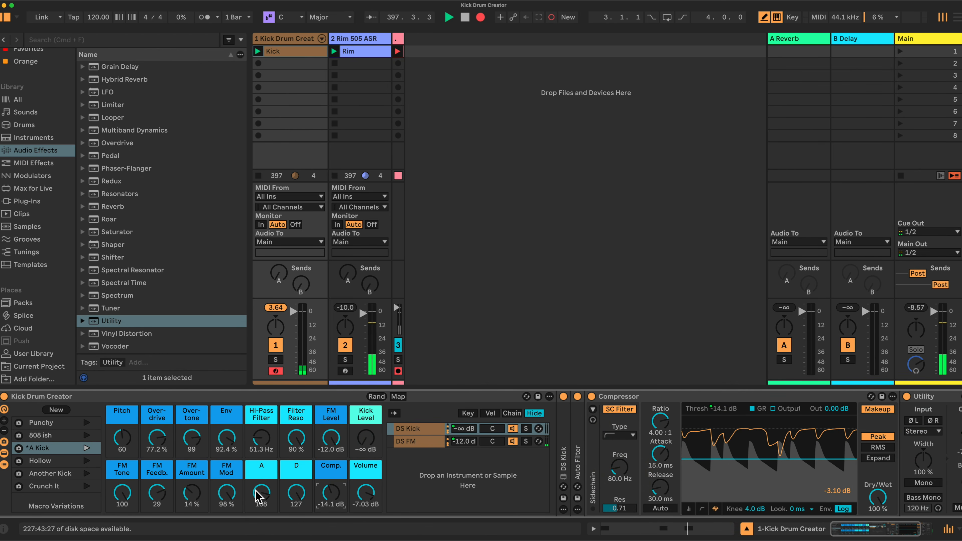
Step: Raise the Kick Level macro to -6.0 dB and recall the Punchy macro variation
left_click_drag(362, 445, 363, 435)
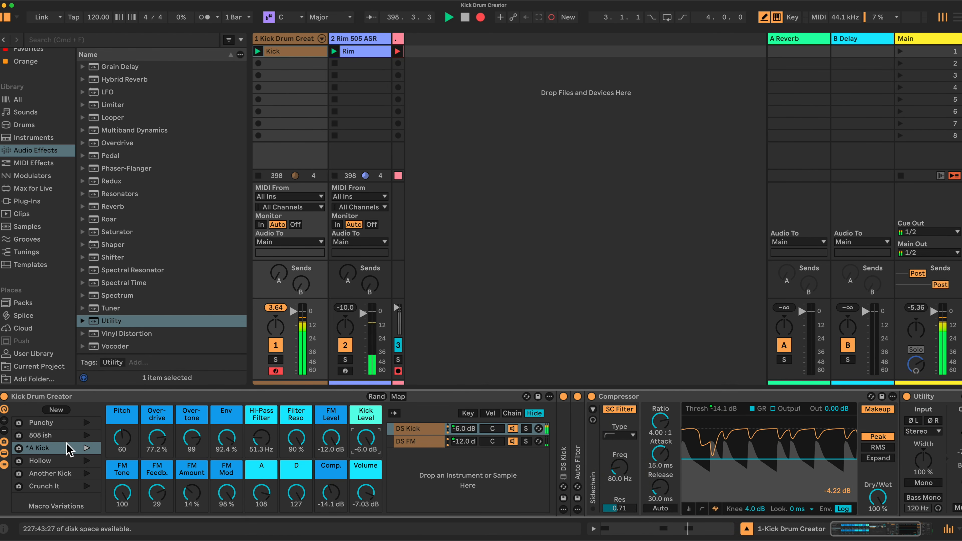
left_click(66, 423)
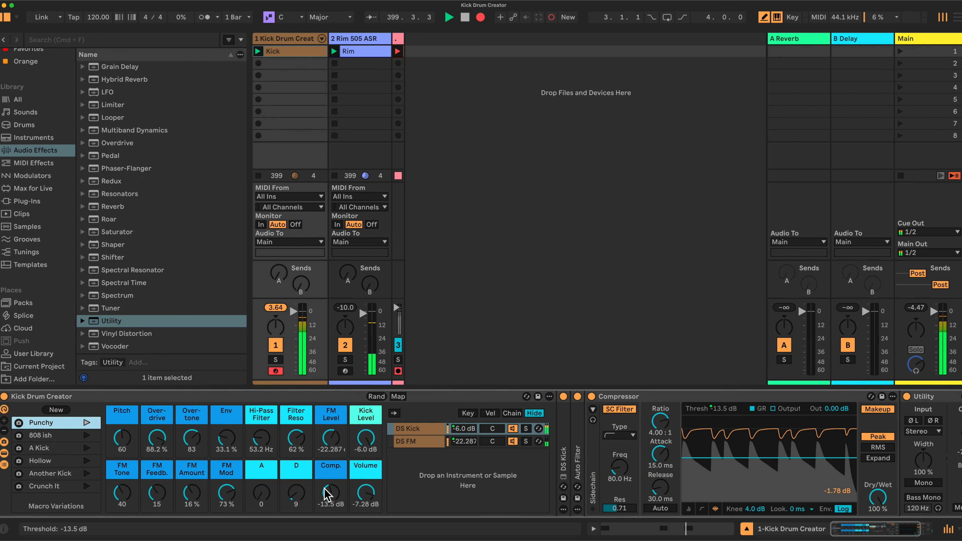